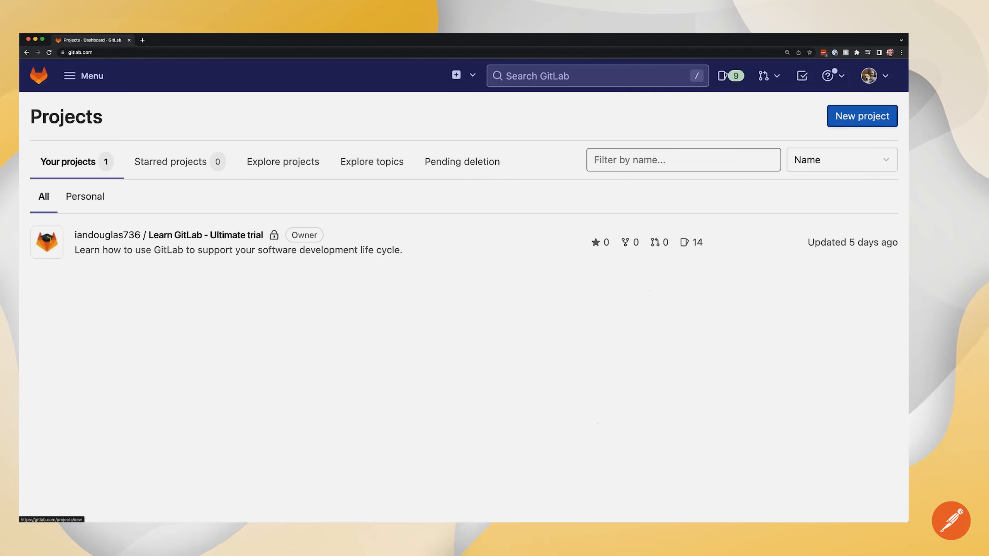
# Step: From the Projects dashboard, start a new GitLab project to see the creation options
pyautogui.click(862, 116)
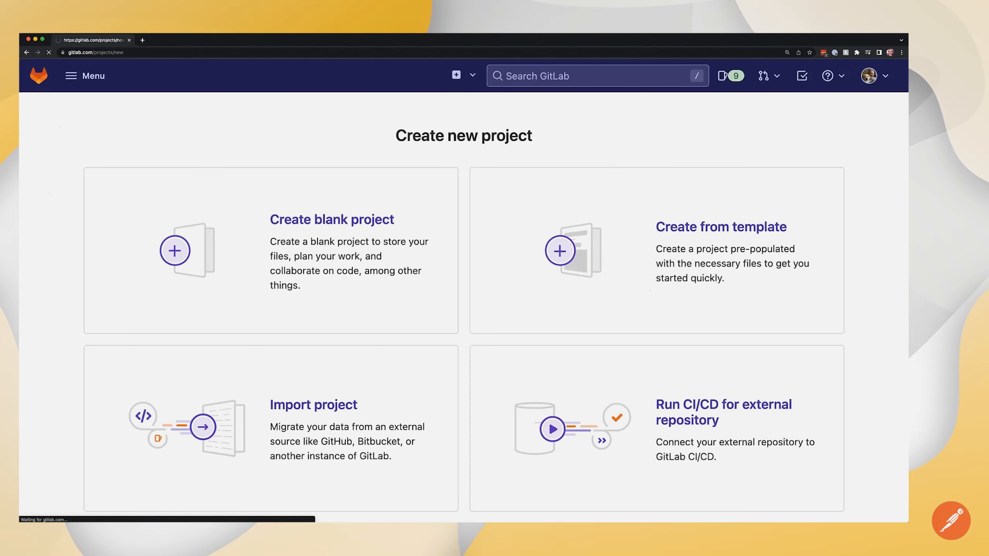
# Step: Create a blank project named 'ice cream shop' with the default settings
pyautogui.click(332, 257)
pyautogui.click(324, 175)
pyautogui.write('ice cream shop')
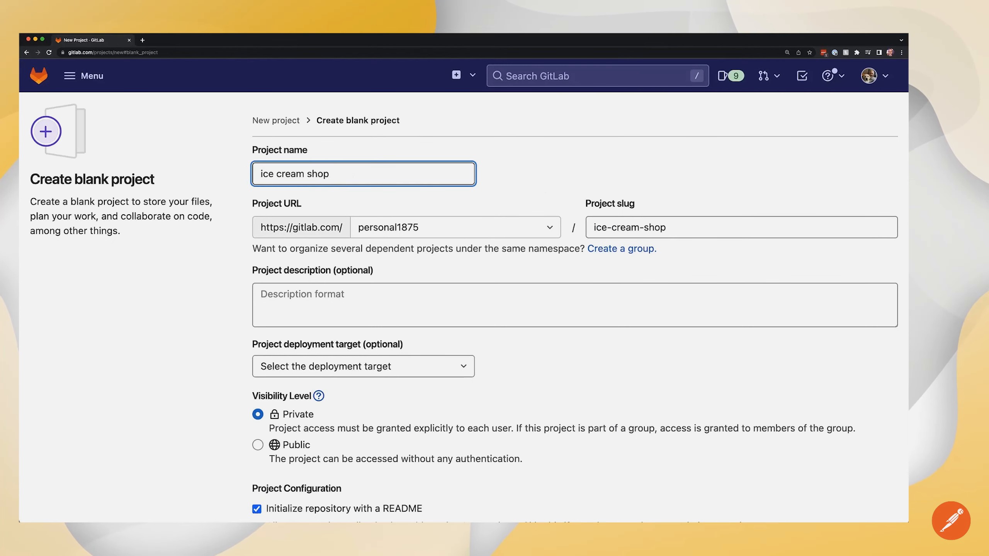
pyautogui.scroll(-5, 463, 308)
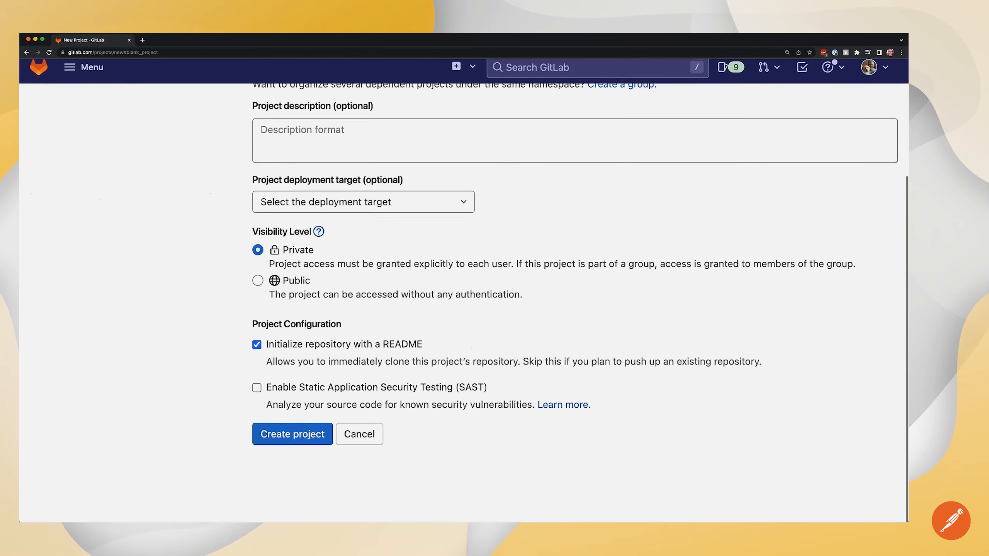
pyautogui.click(309, 443)
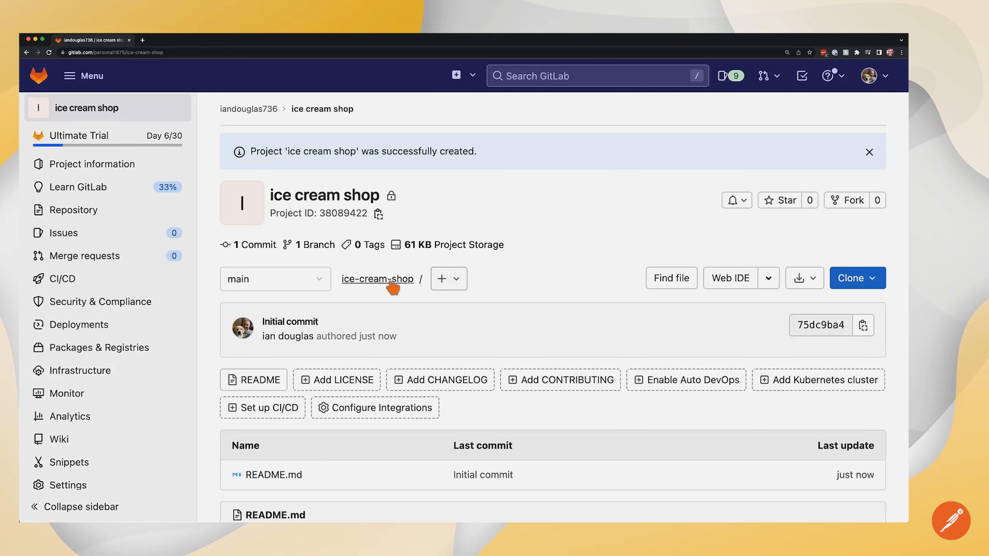
# Step: Add a new 'postman' directory at the repository root
pyautogui.click(456, 279)
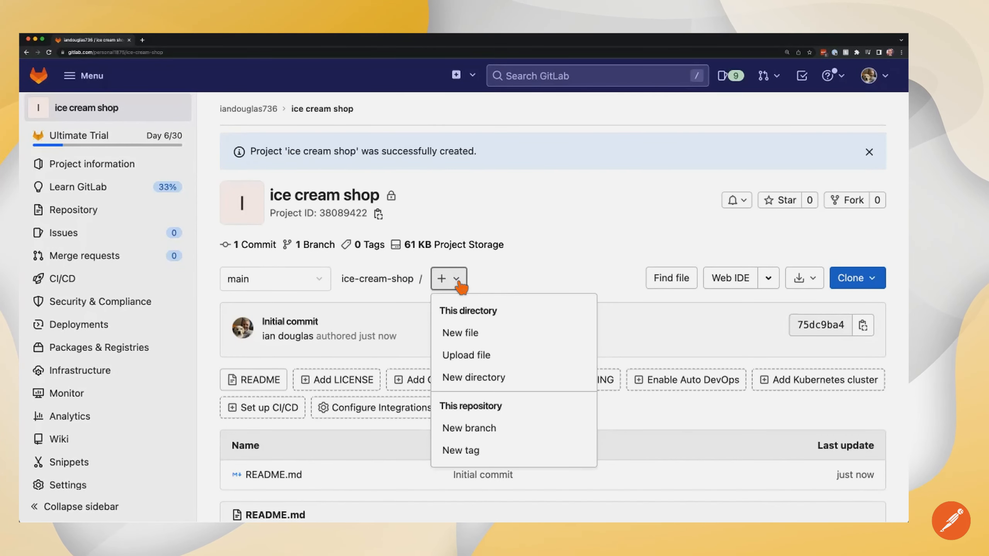
pyautogui.click(486, 377)
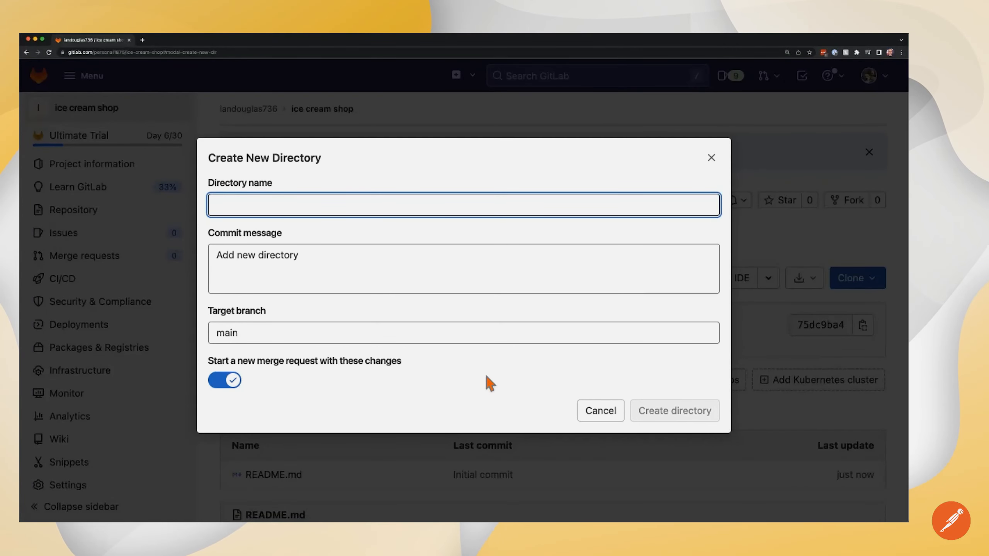
pyautogui.write('postman')
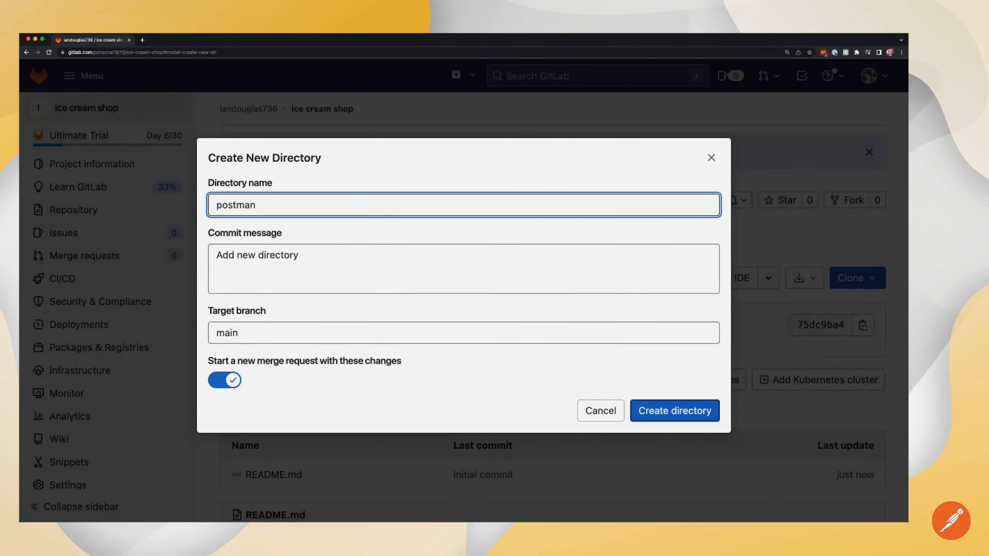
pyautogui.click(653, 414)
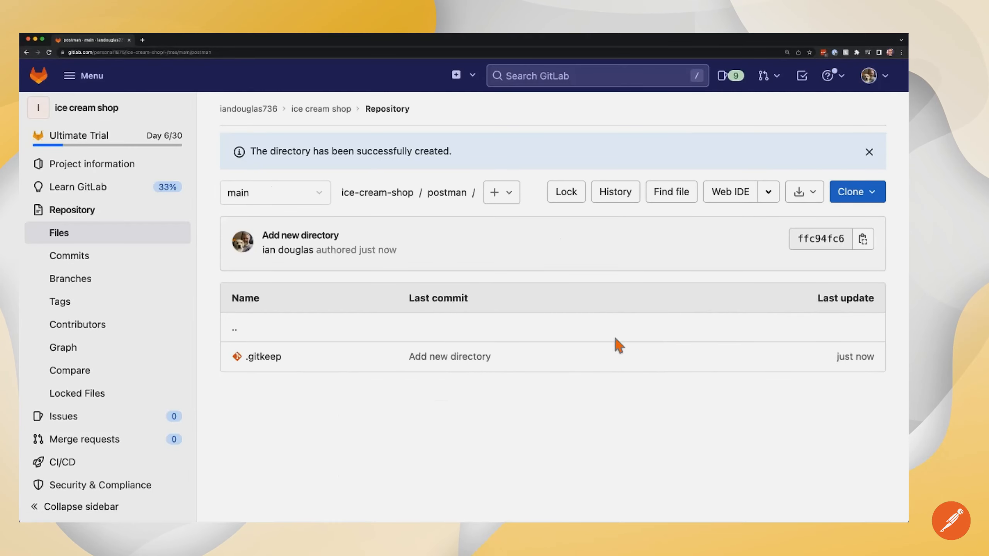
# Step: Create a 'schemas' directory inside the postman folder
pyautogui.click(513, 198)
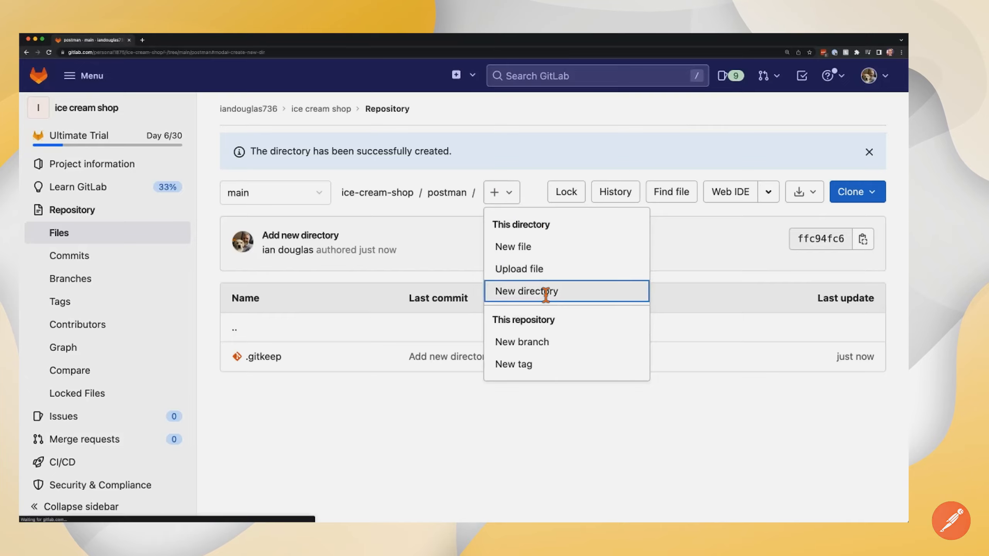
pyautogui.click(545, 290)
pyautogui.write('schema')
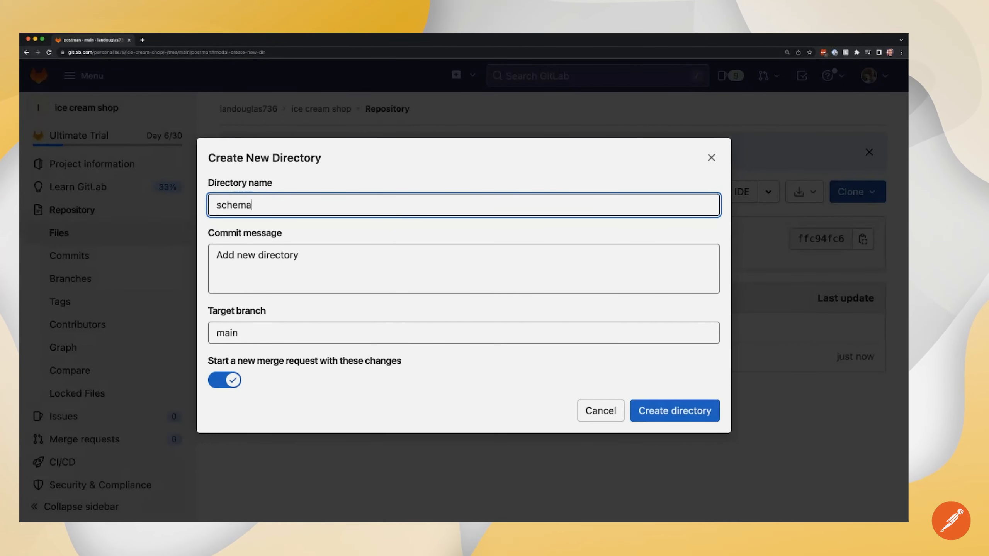
pyautogui.write('s')
pyautogui.click(695, 412)
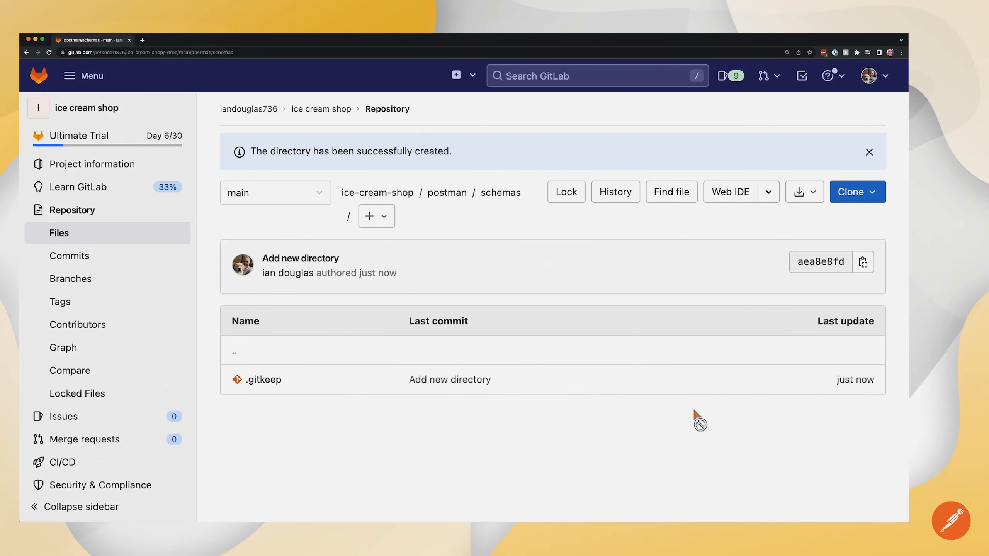
# Step: Upload IceCreamStore.yaml into postman/schemas and commit it to main
pyautogui.click(391, 222)
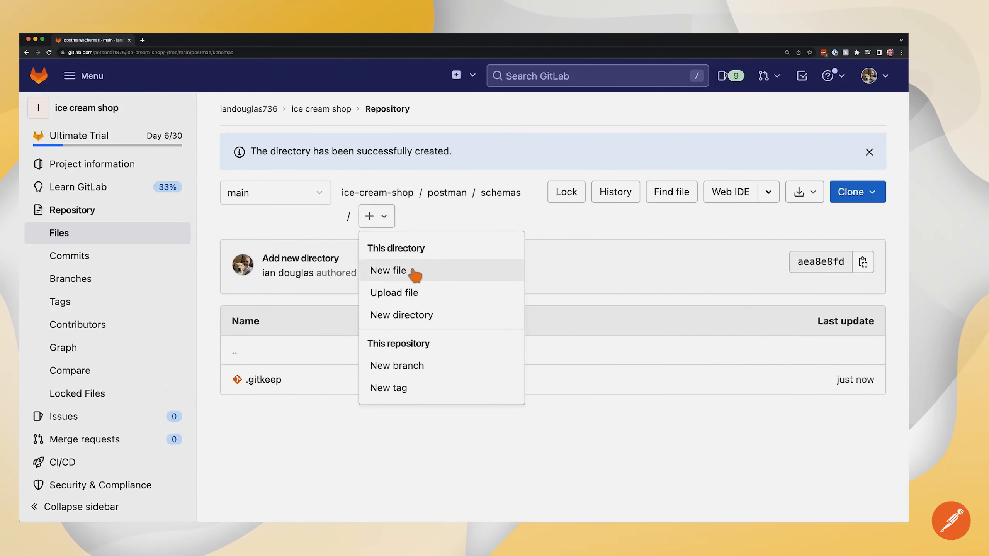
pyautogui.click(415, 300)
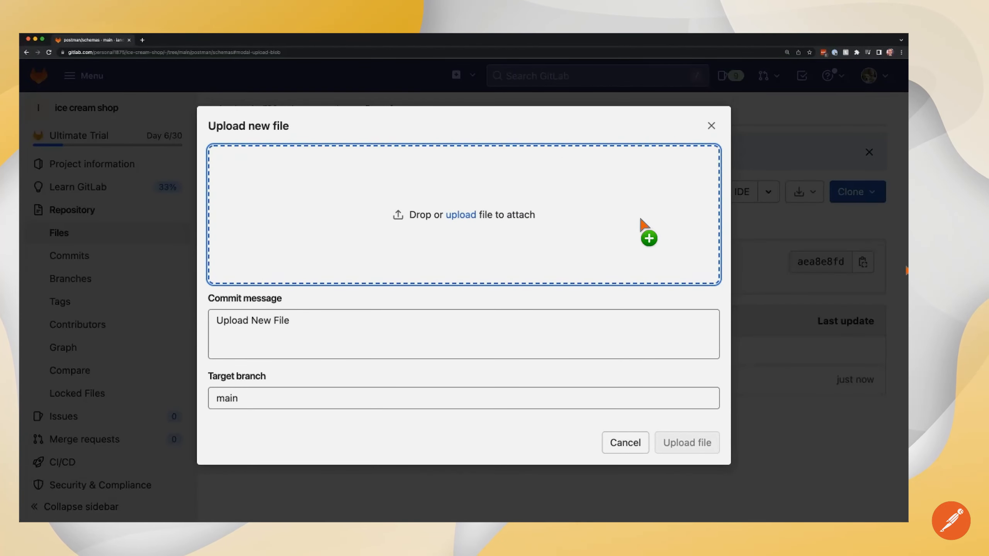
pyautogui.moveTo(647, 235); pyautogui.dragTo(488, 201)
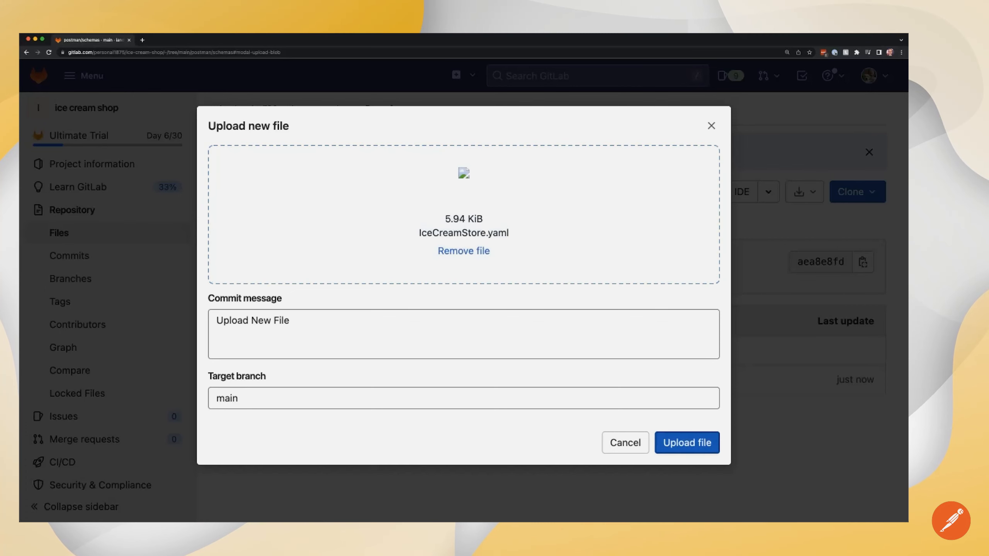
pyautogui.click(680, 444)
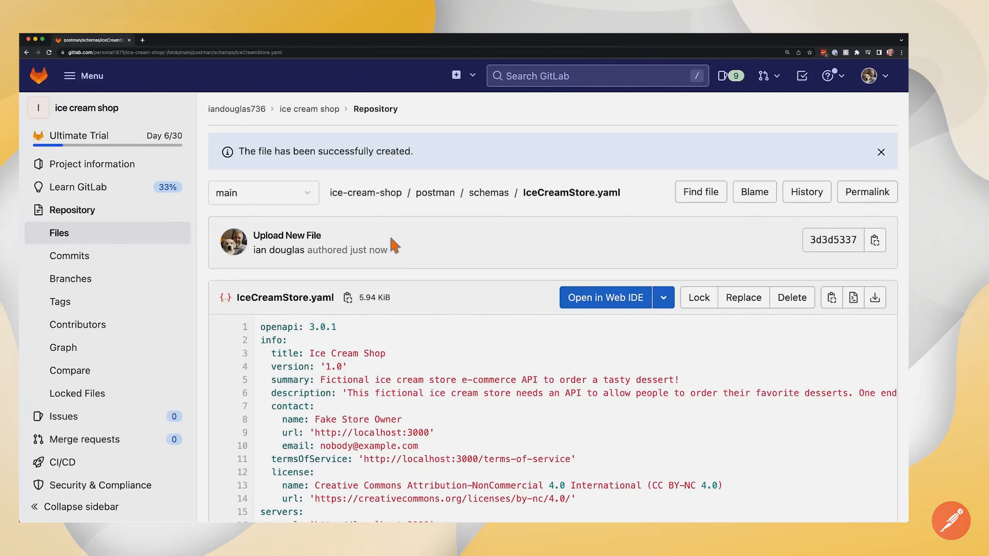
# Step: Create a 'development' branch from main at the repository root, then switch to Postman
pyautogui.click(355, 199)
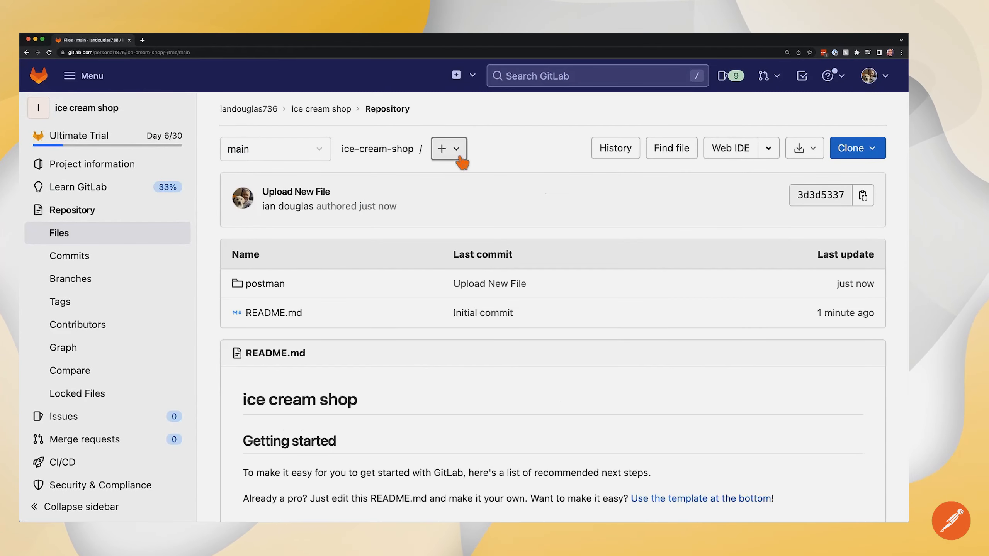
pyautogui.click(462, 162)
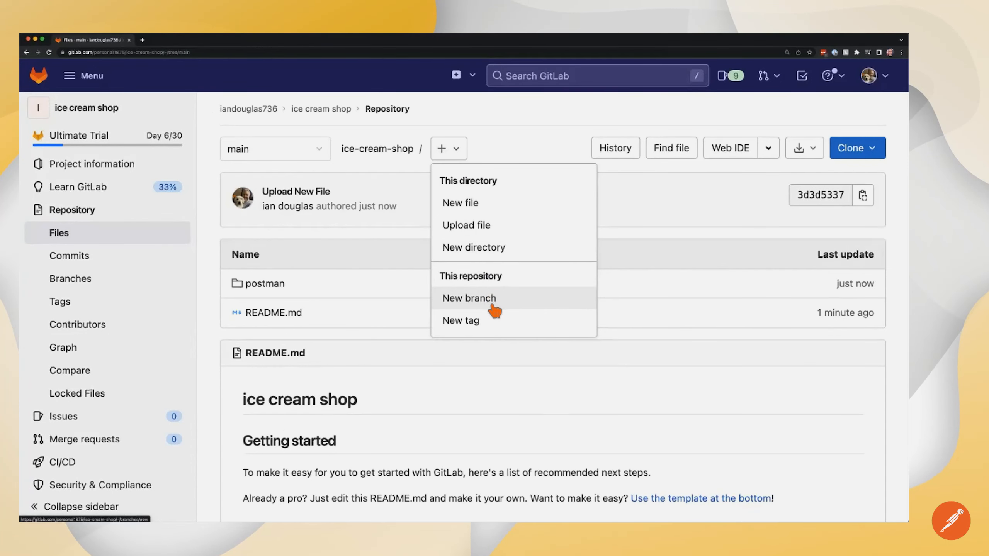
pyautogui.click(508, 303)
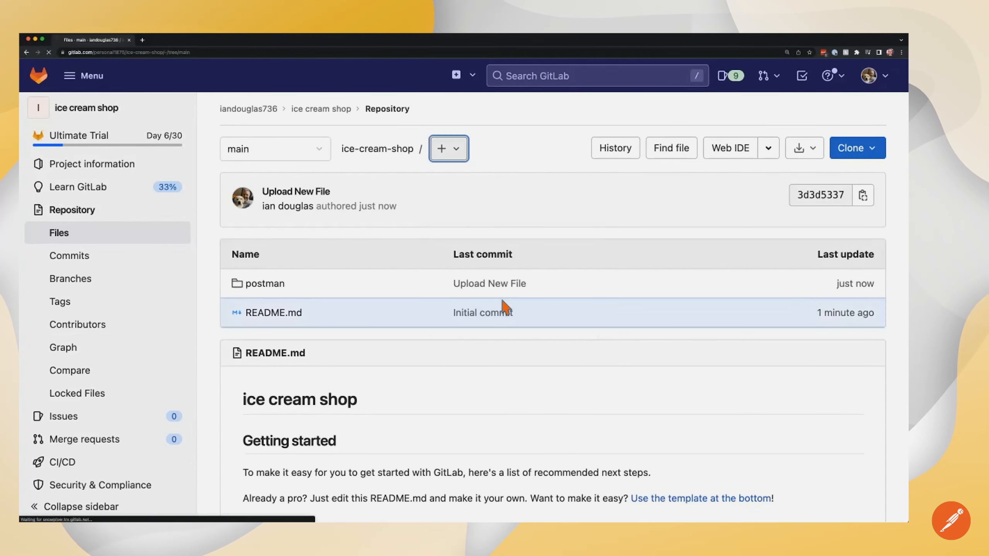
pyautogui.write('development')
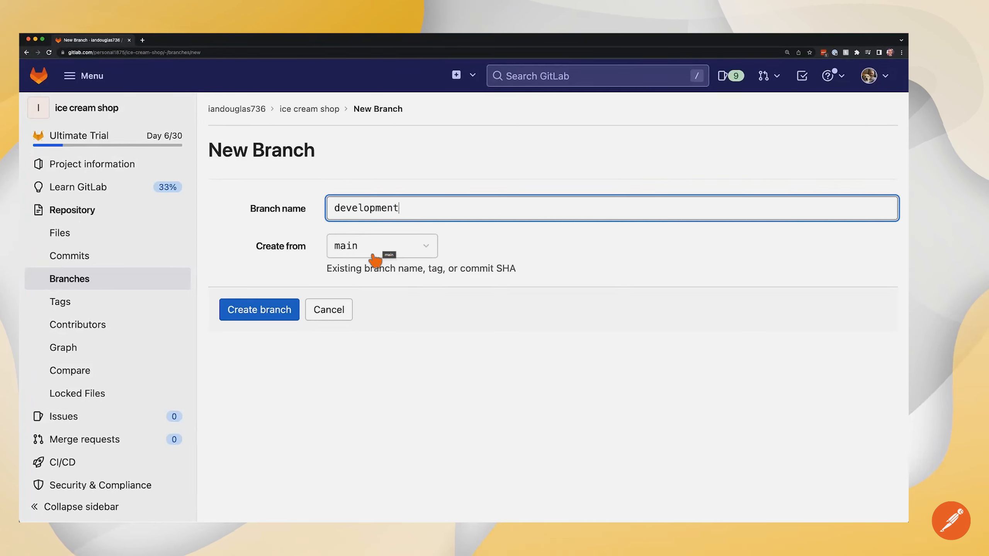
pyautogui.click(278, 314)
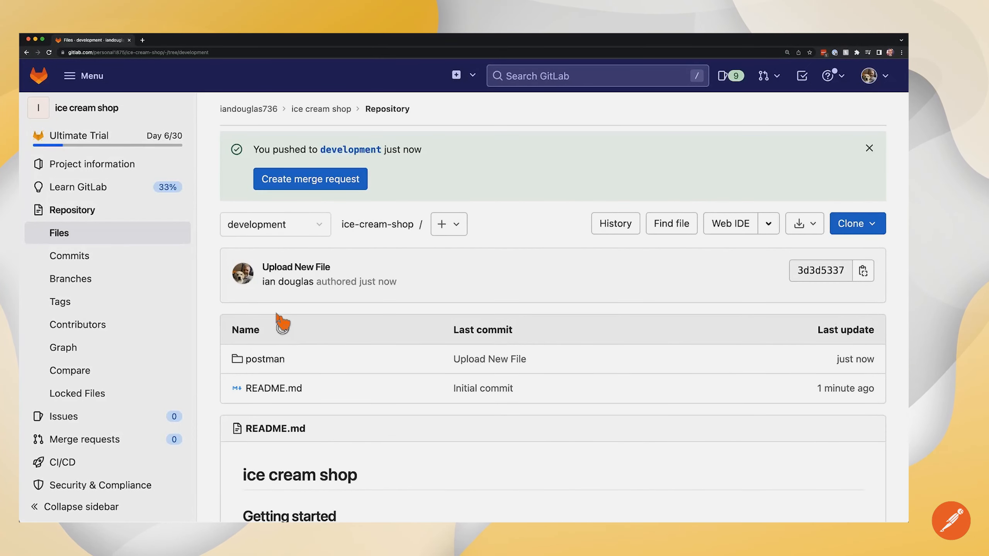
pyautogui.press('super+Tab')
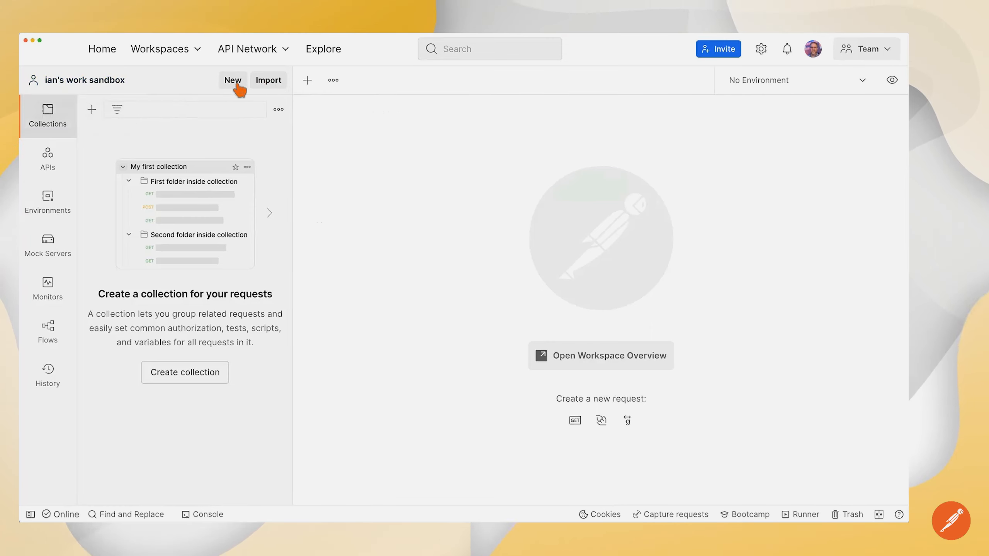
# Step: In Postman's Import, choose Code repository and connect GitLab as the source
pyautogui.click(275, 83)
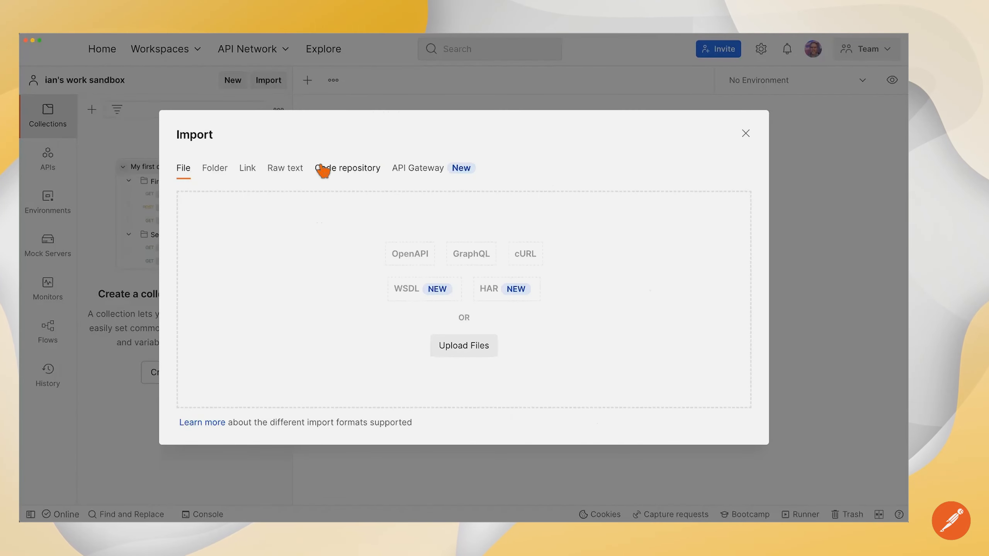
pyautogui.click(353, 172)
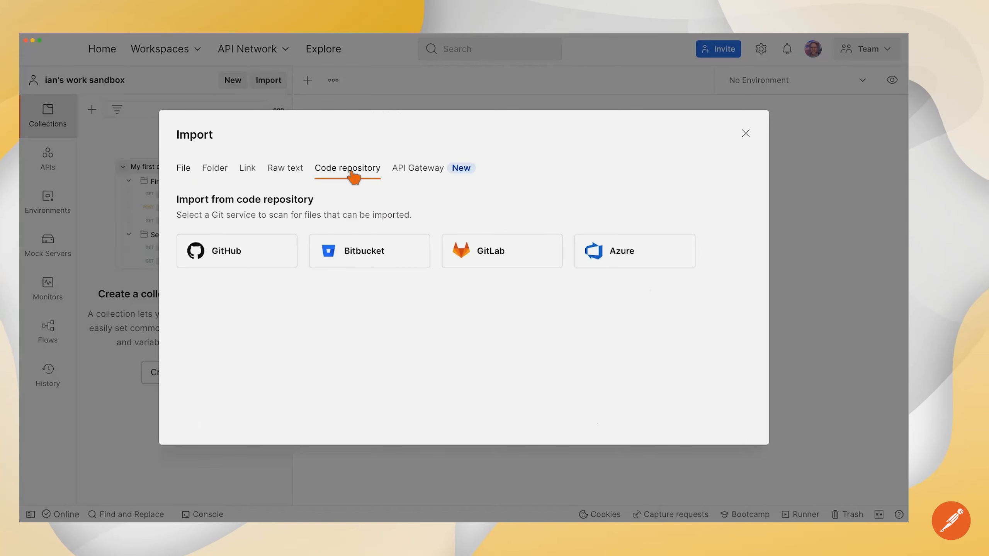
pyautogui.click(500, 260)
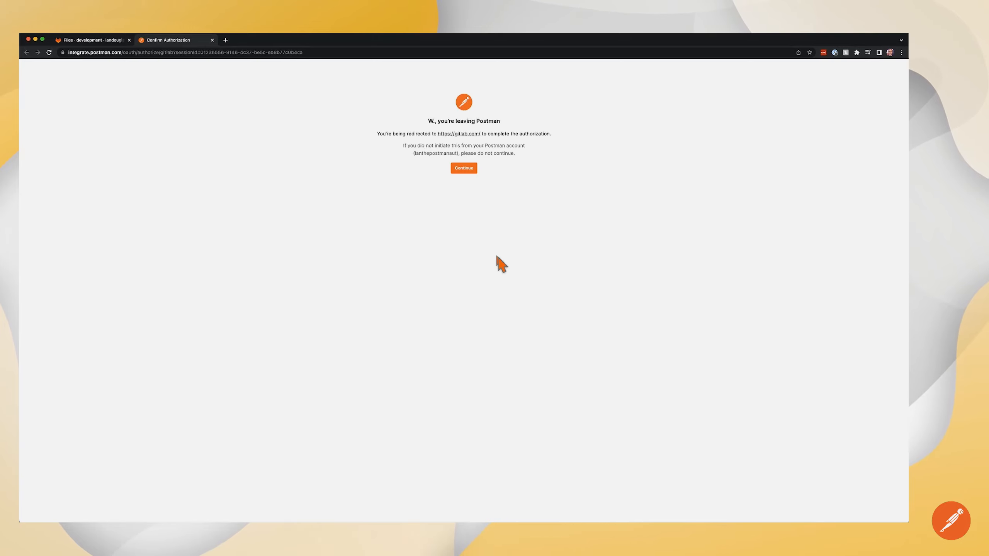
# Step: Authorize Postman on GitLab in Chrome, close that tab, and return to Postman
pyautogui.click(467, 170)
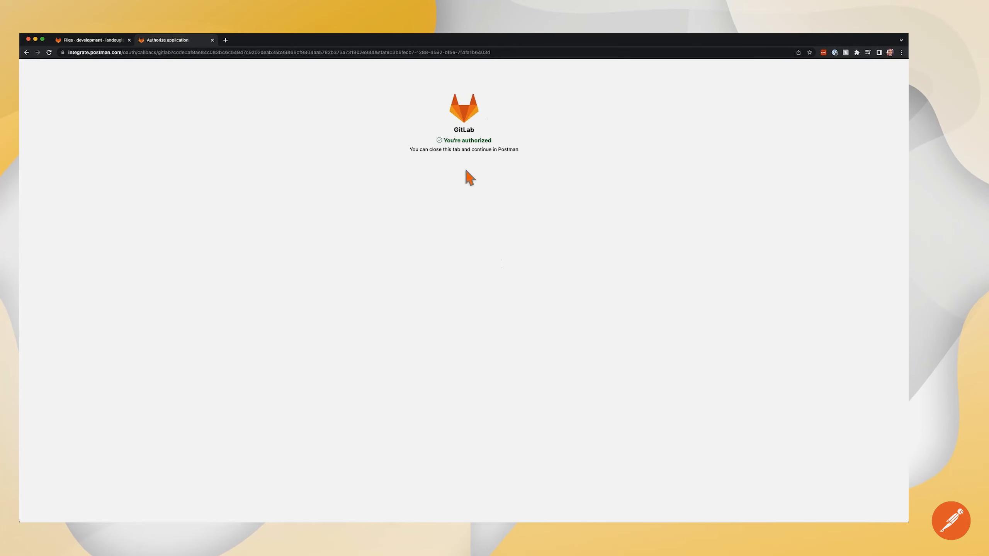
pyautogui.press('super+w')
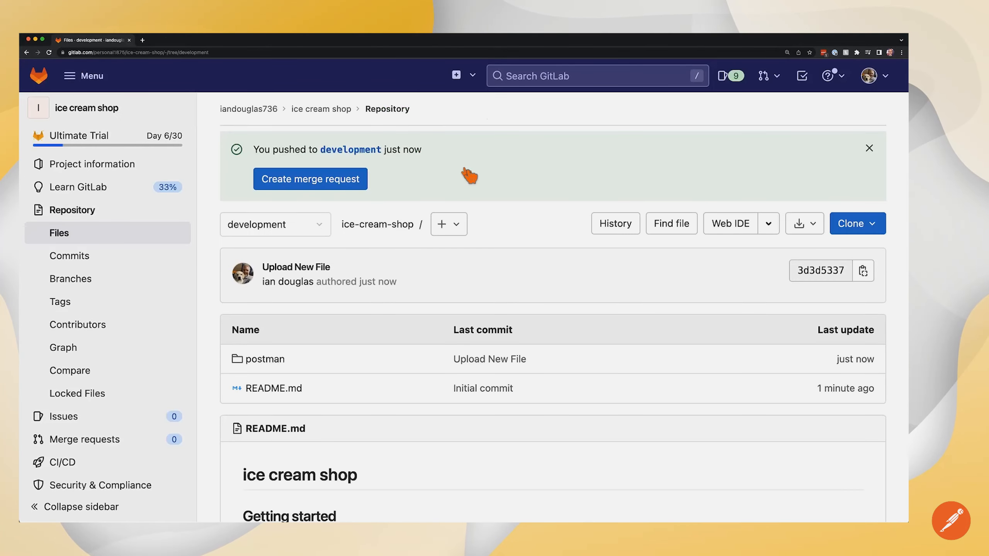
pyautogui.press('super+Tab')
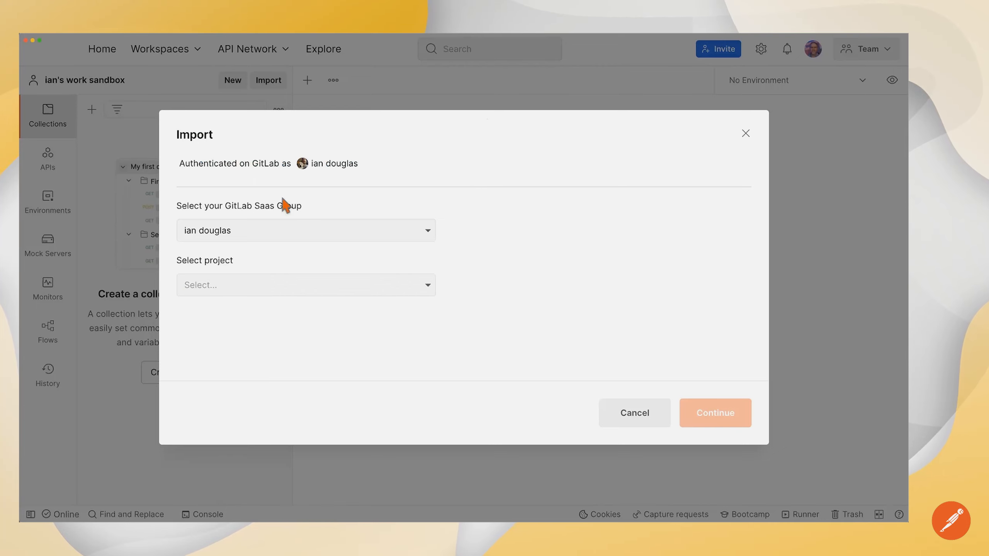
# Step: Select the GitLab group, ice cream shop project and development branch, then scan for files and review linking options
pyautogui.click(282, 237)
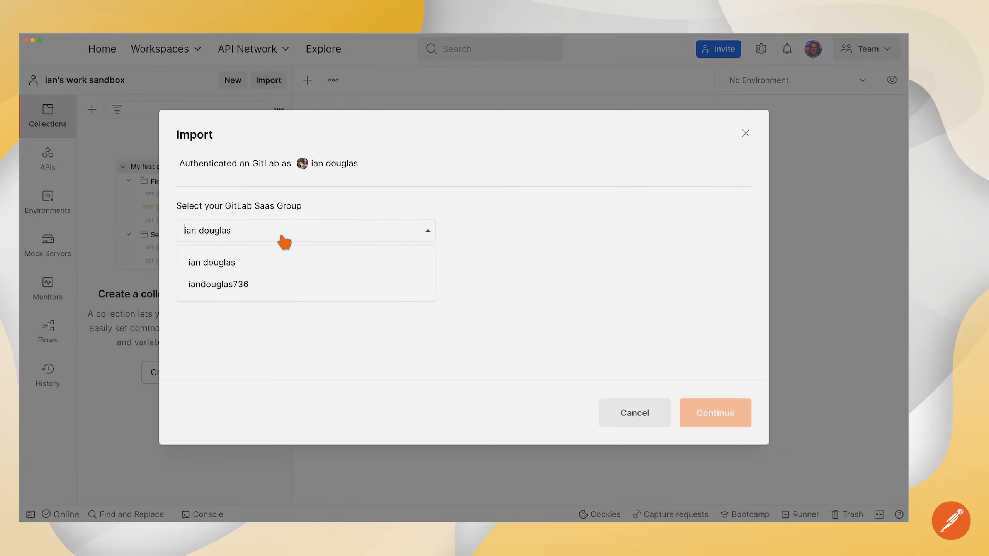
pyautogui.click(245, 292)
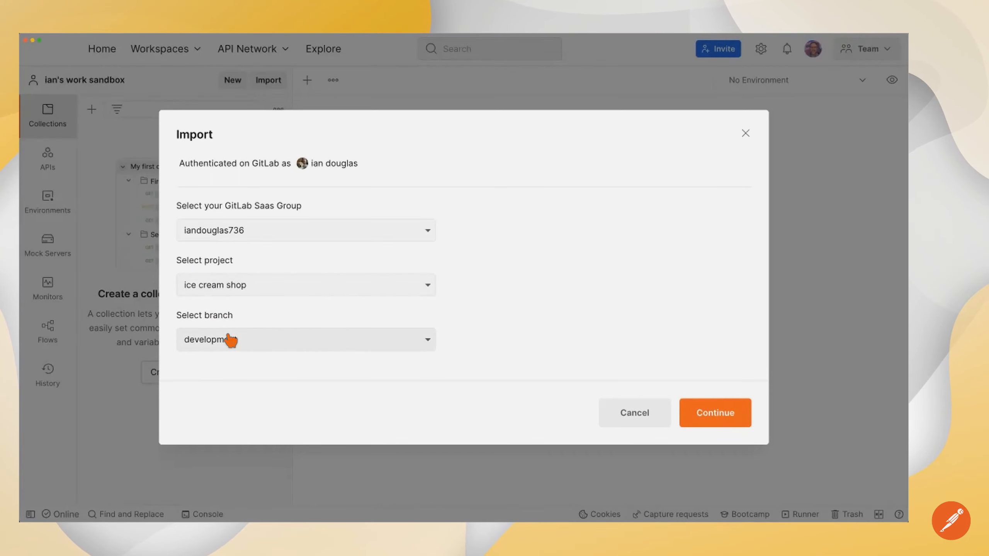
pyautogui.click(232, 346)
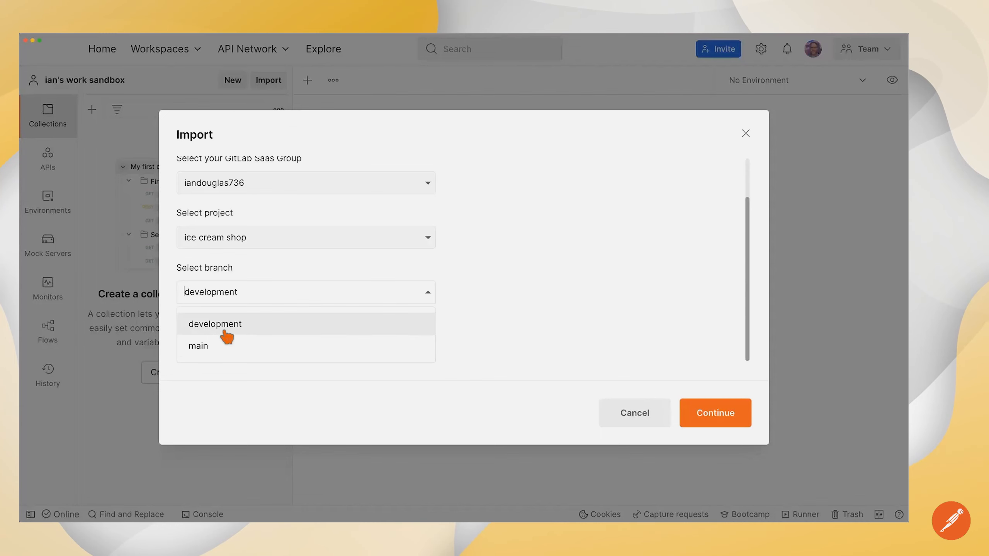
pyautogui.click(227, 335)
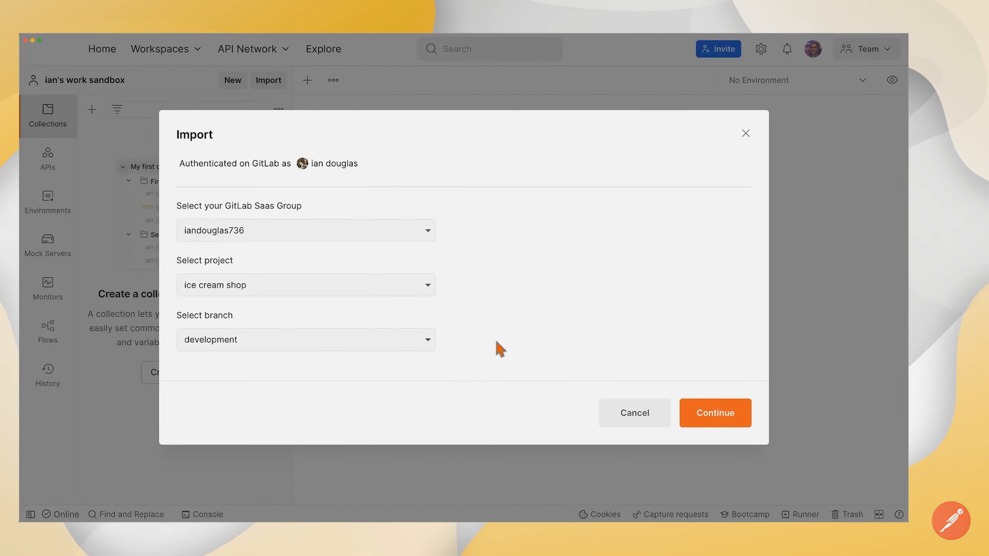
pyautogui.click(727, 411)
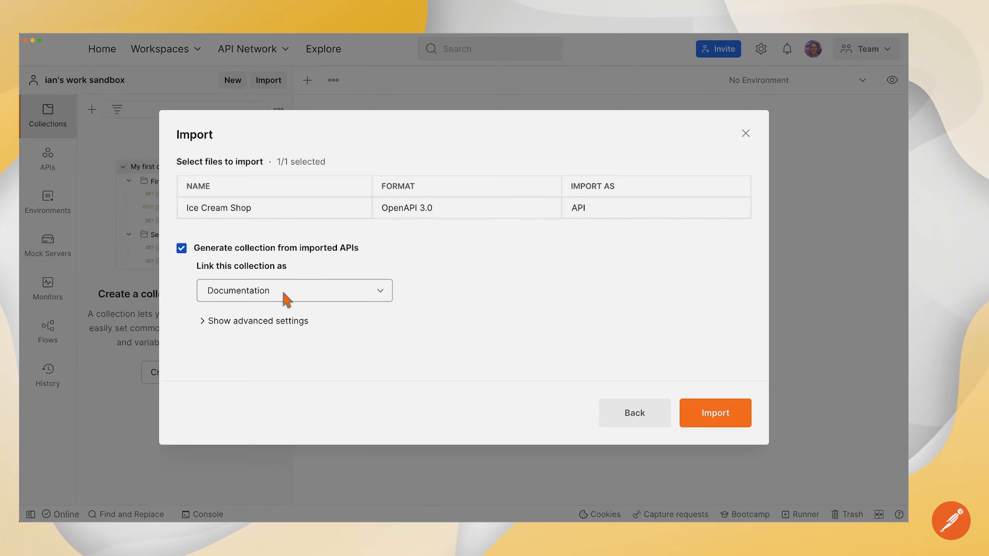
pyautogui.click(362, 296)
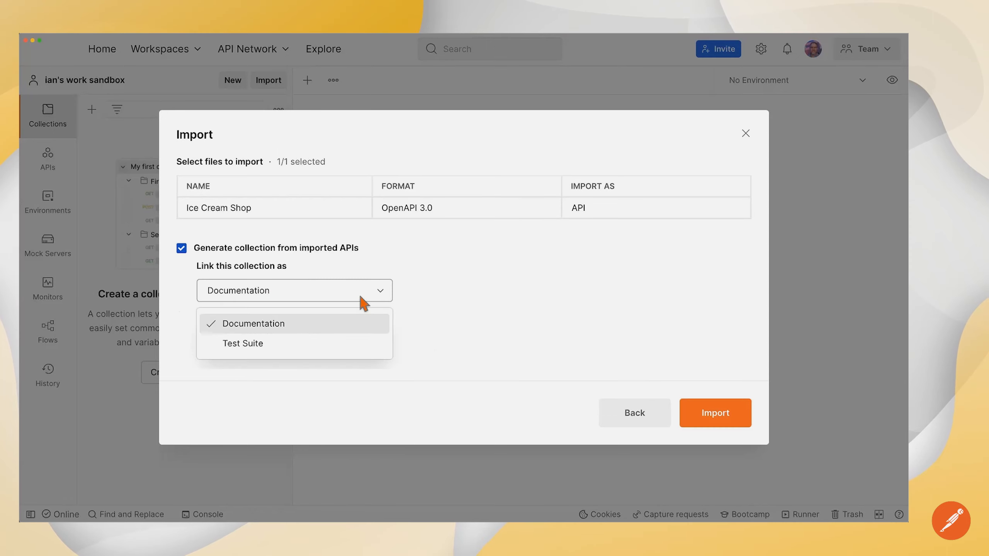
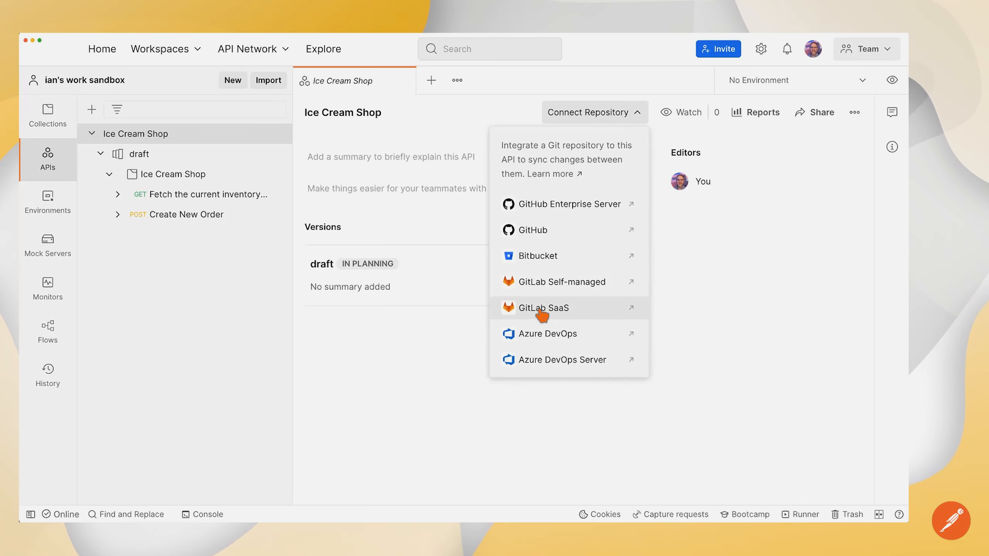
# Step: Choose GitLab SaaS as the repository to connect to the Ice Cream Shop API
pyautogui.click(541, 309)
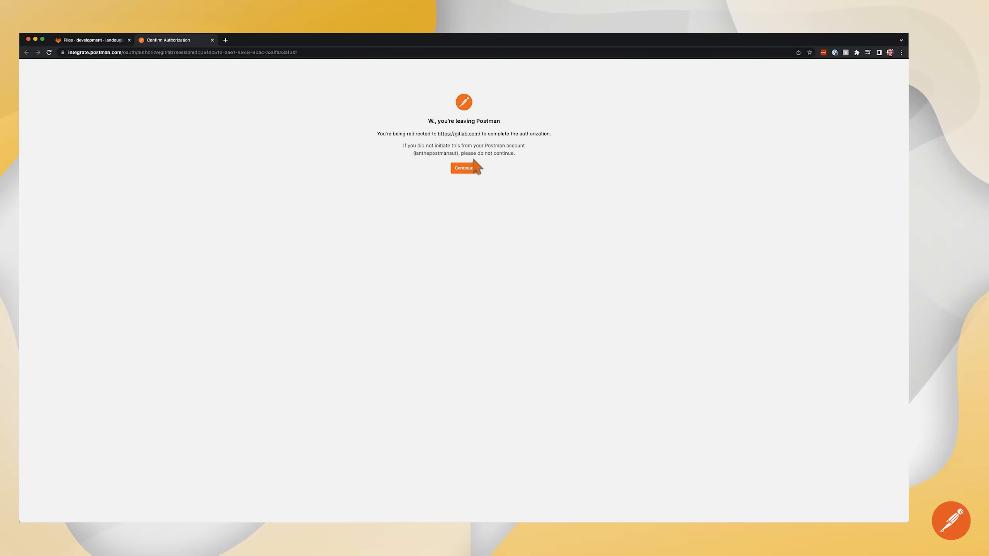
# Step: Continue the GitLab SaaS authorization, close its browser tab, and return to Postman
pyautogui.click(466, 173)
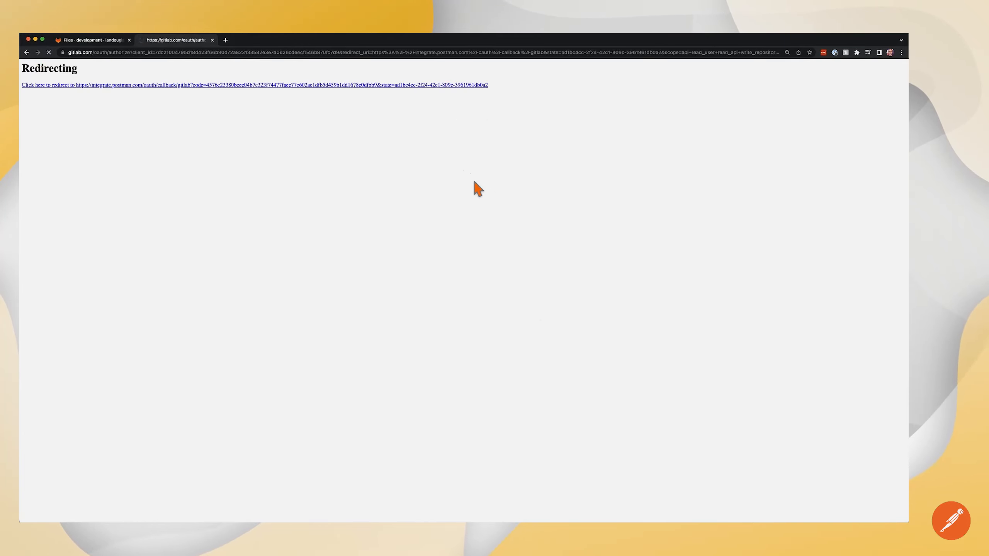
pyautogui.press('super+w')
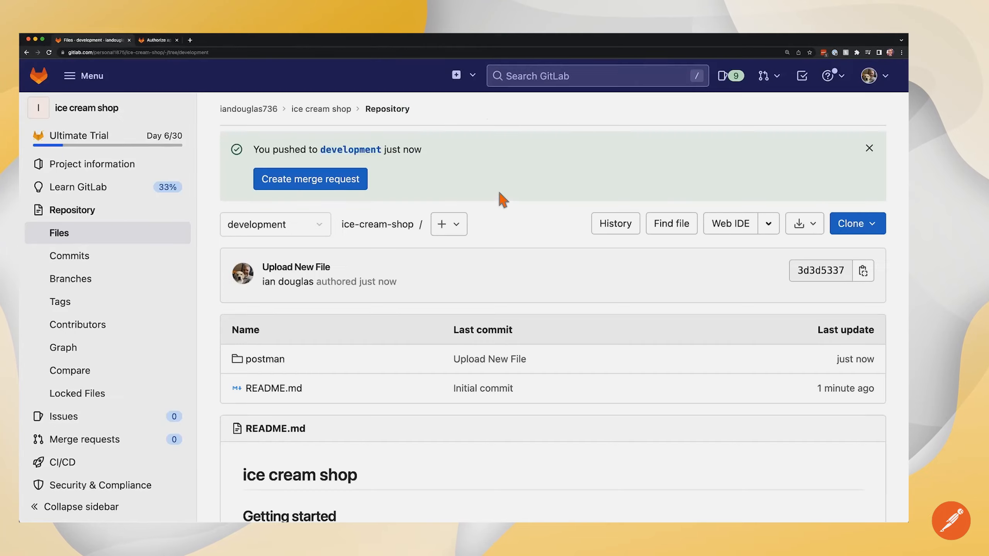
pyautogui.press('super+Tab')
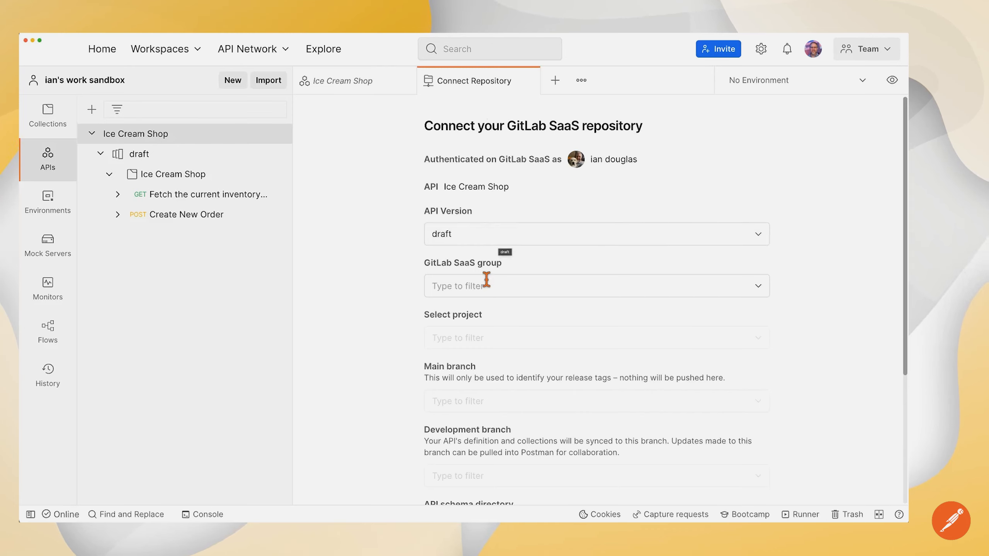
# Step: Select the personal GitLab group and the ice cream shop project
pyautogui.moveTo(461, 267); pyautogui.dragTo(453, 268)
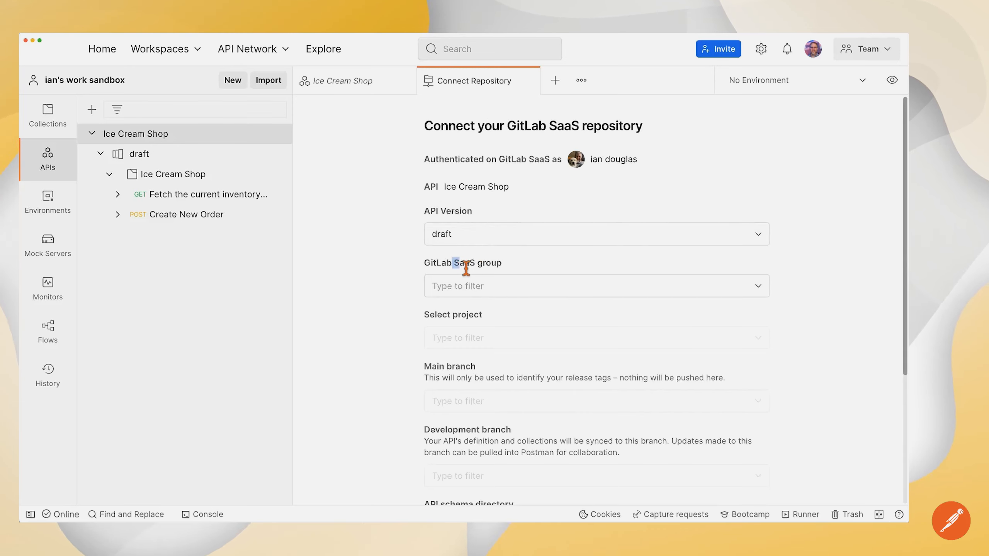
pyautogui.click(497, 286)
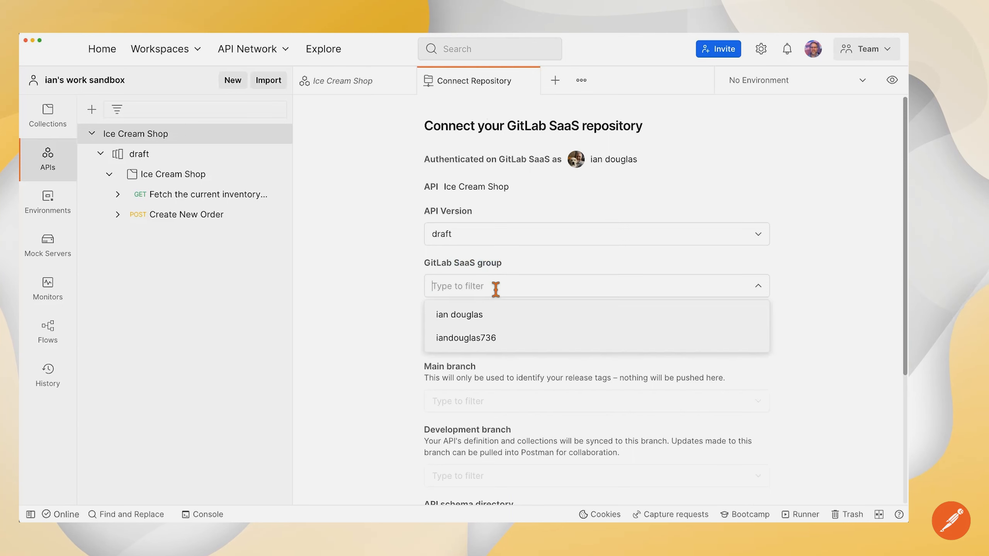
pyautogui.click(491, 339)
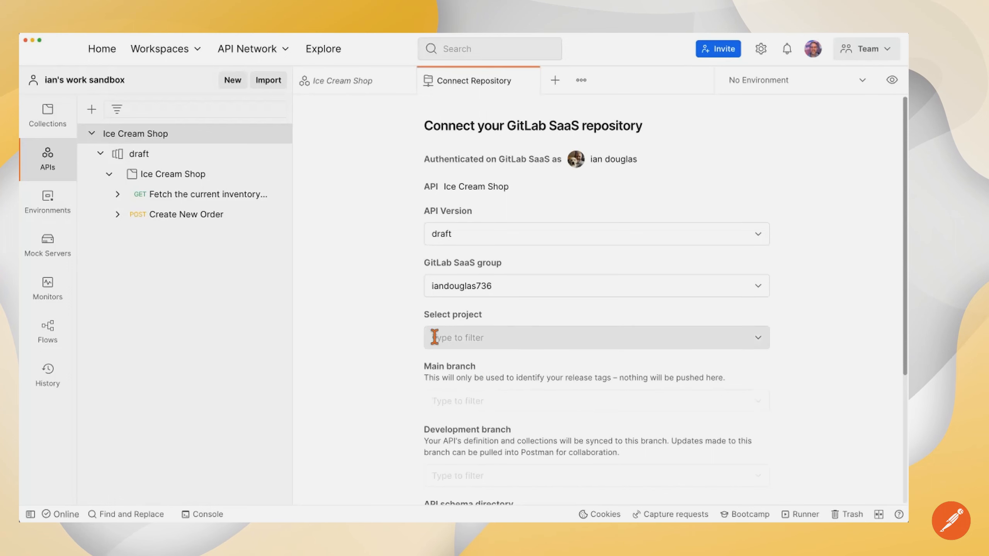
pyautogui.click(448, 337)
pyautogui.click(489, 76)
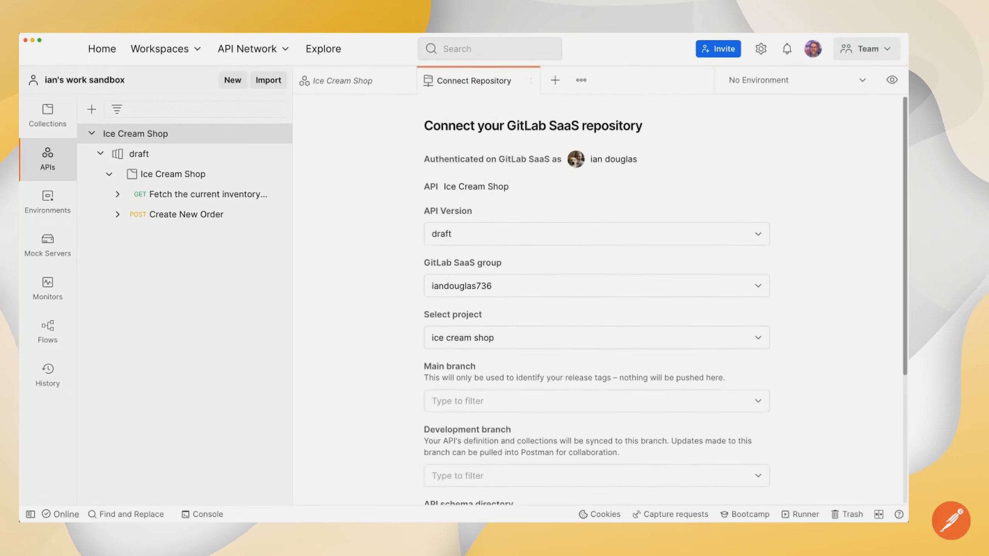
# Step: Set main as main branch and development as development branch, keep the default postman/schemas folder, and connect
pyautogui.scroll(-3, 460, 336)
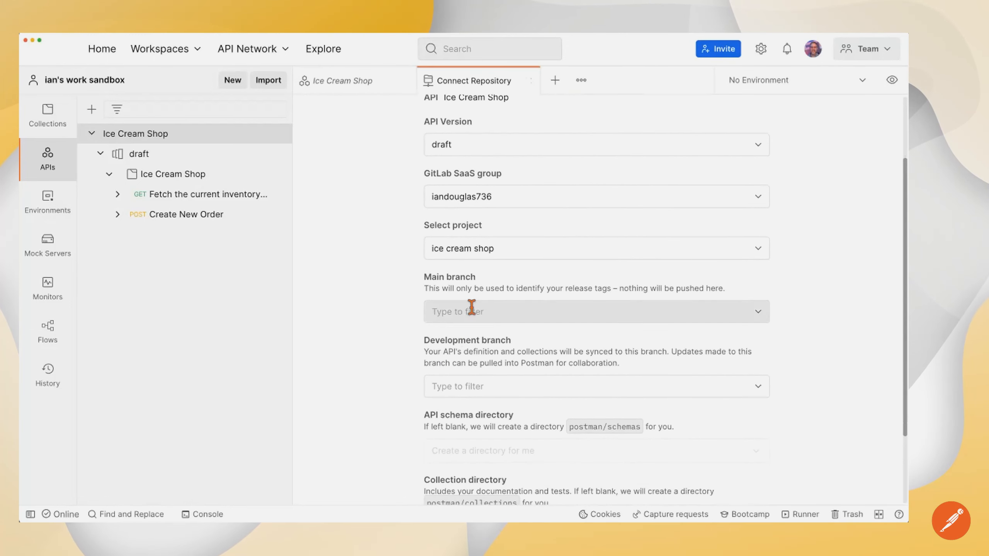
pyautogui.click(468, 312)
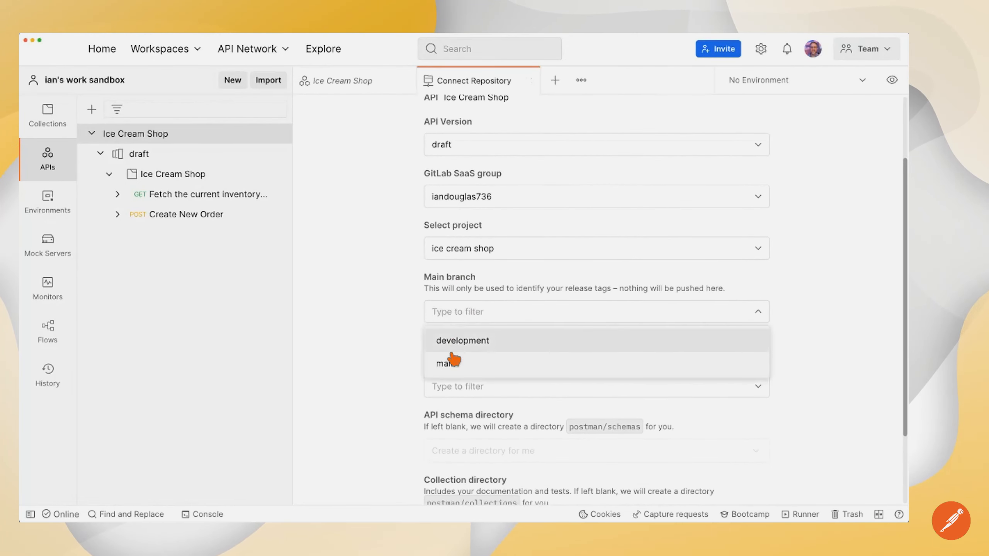
pyautogui.click(452, 366)
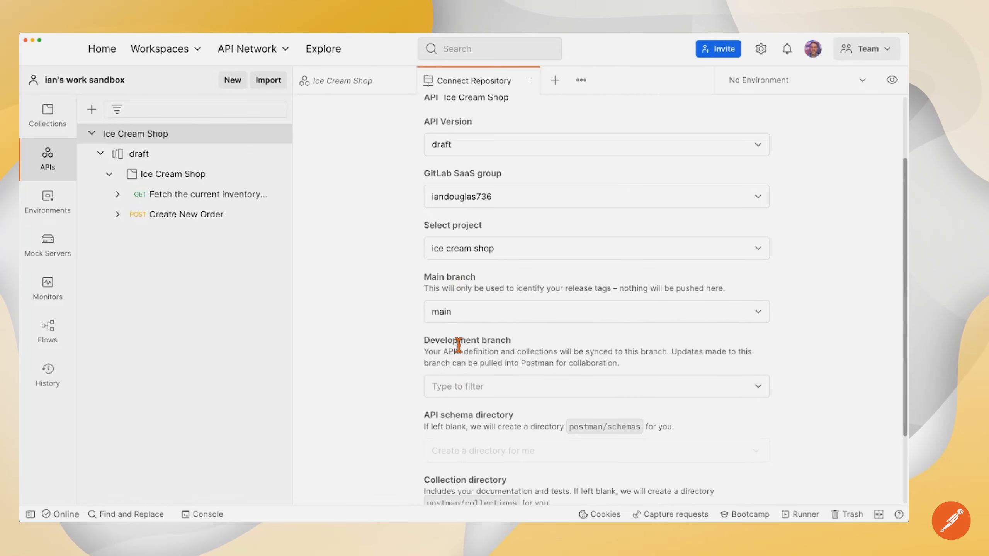
pyautogui.click(456, 387)
pyautogui.click(462, 416)
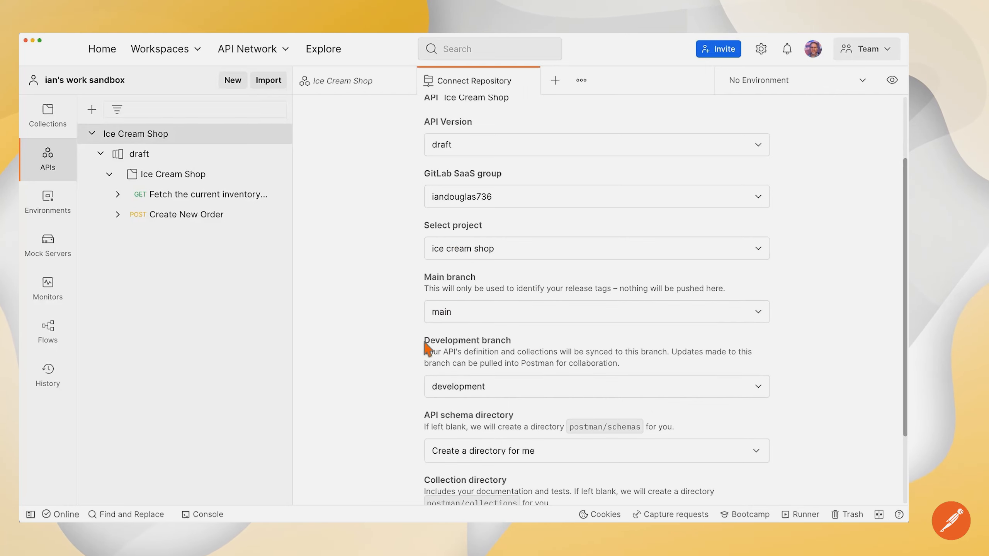
pyautogui.scroll(-3, 467, 290)
pyautogui.scroll(-1, 432, 351)
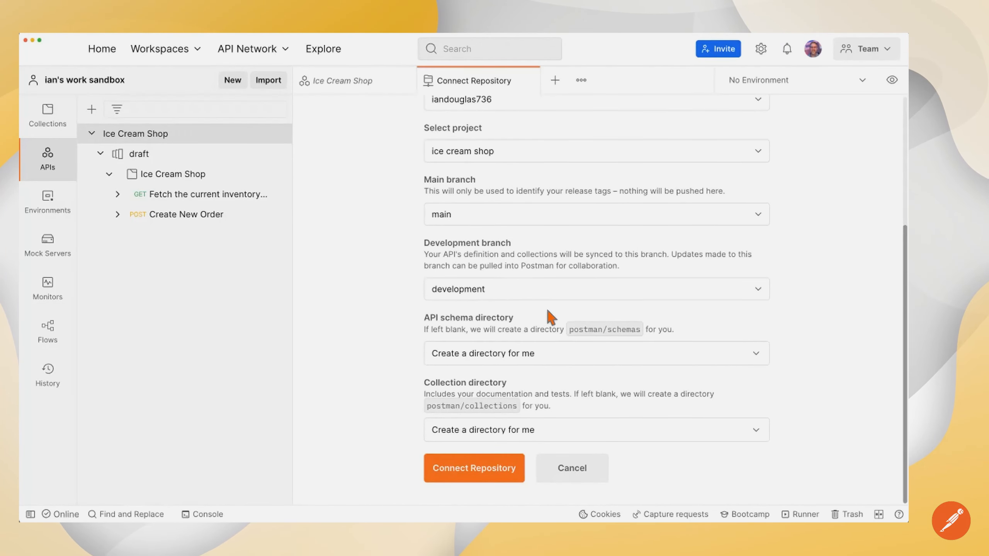
pyautogui.moveTo(569, 330); pyautogui.dragTo(649, 330)
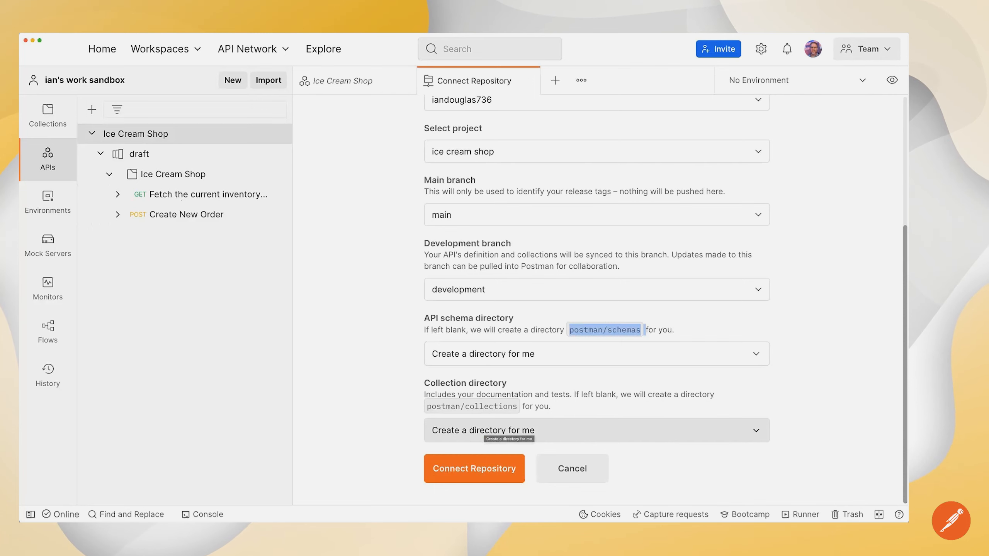
pyautogui.click(482, 467)
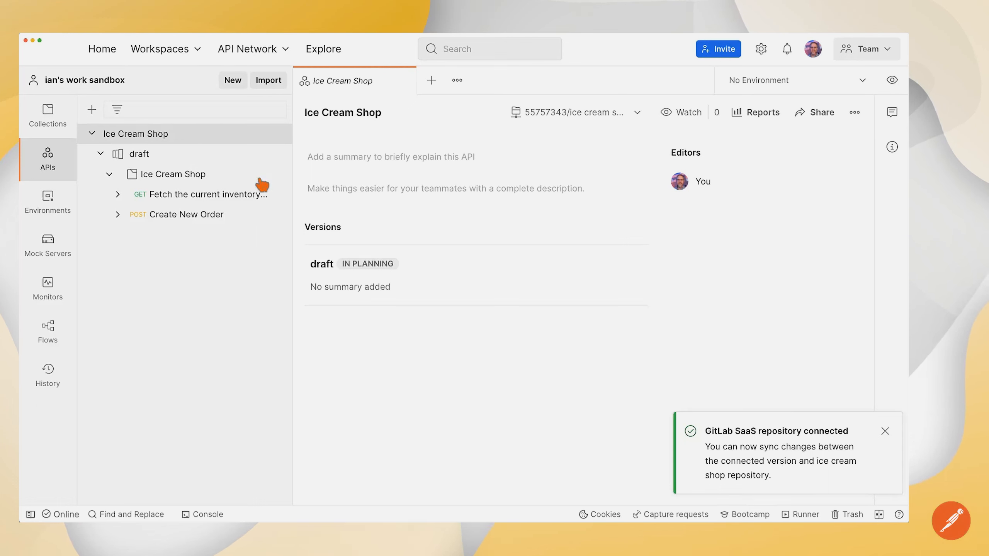
# Step: Browse the draft's Ice Cream Shop collection, inventory example response and Create New Order examples
pyautogui.click(150, 160)
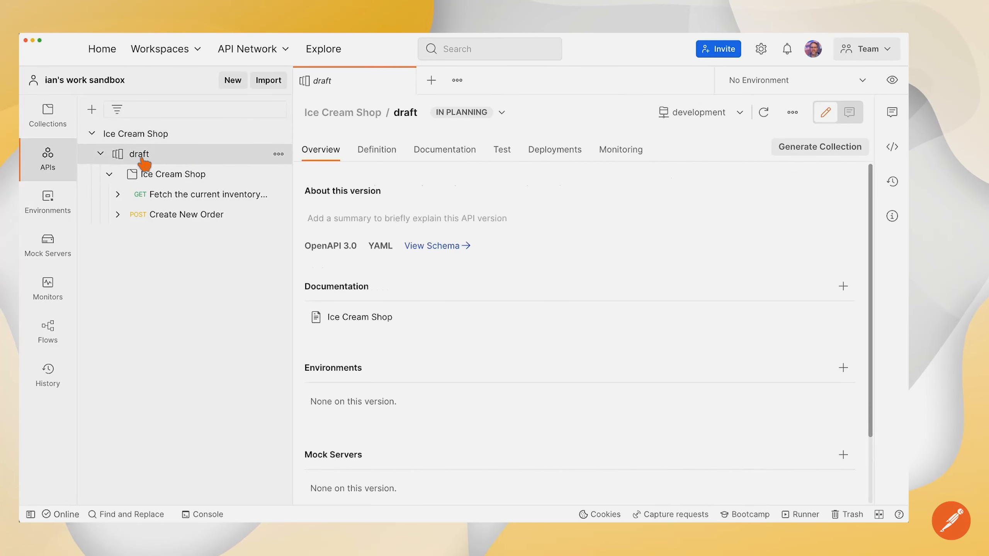
pyautogui.click(176, 180)
pyautogui.click(118, 195)
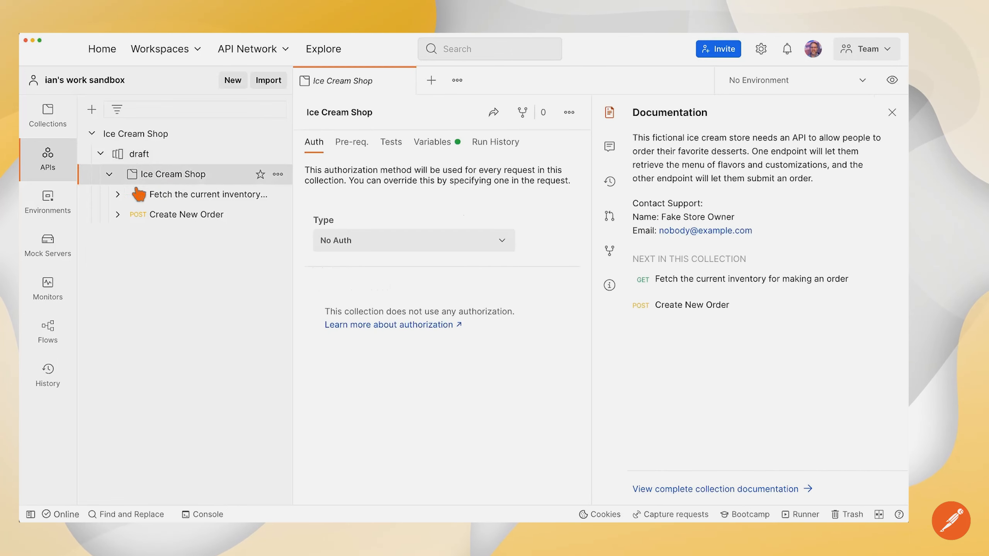
pyautogui.click(121, 214)
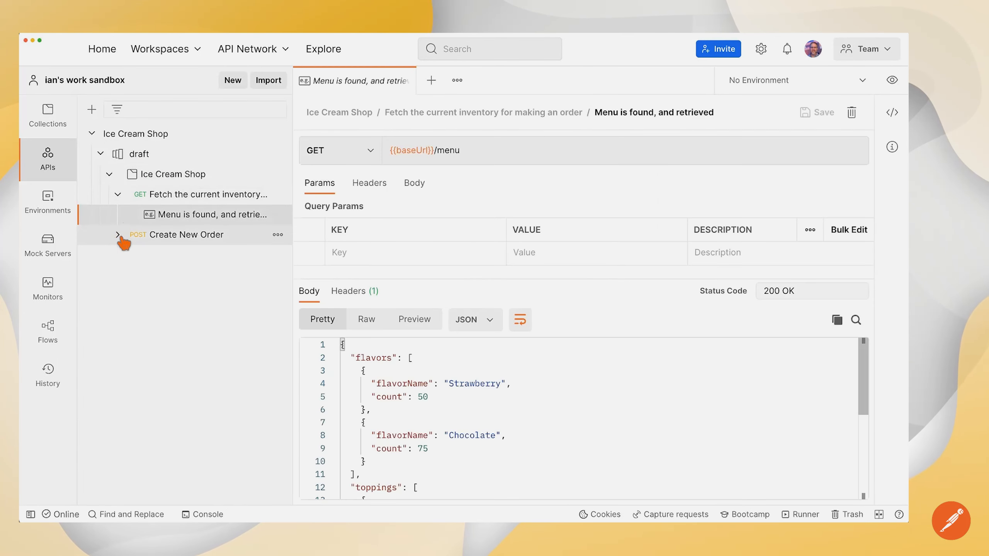
pyautogui.click(117, 235)
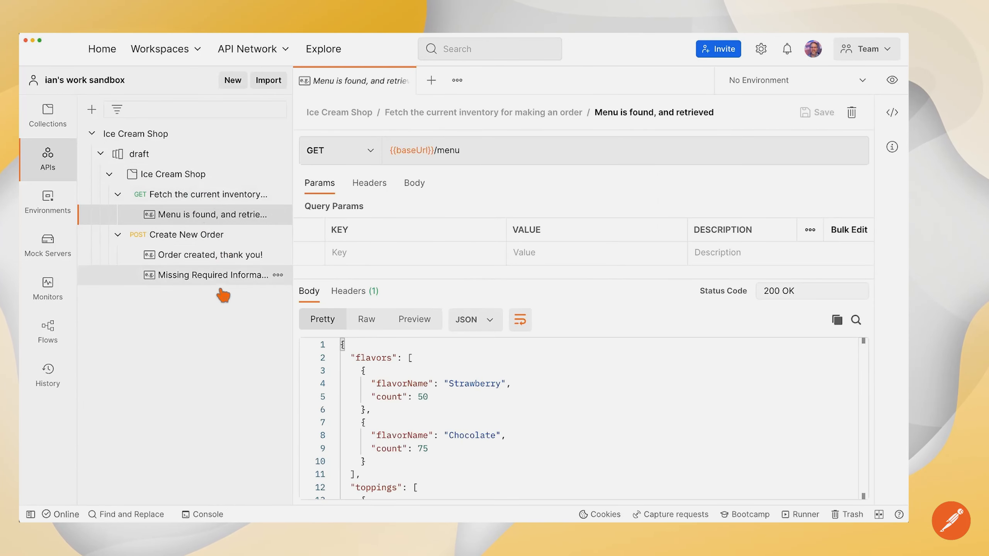
pyautogui.click(150, 154)
pyautogui.click(163, 142)
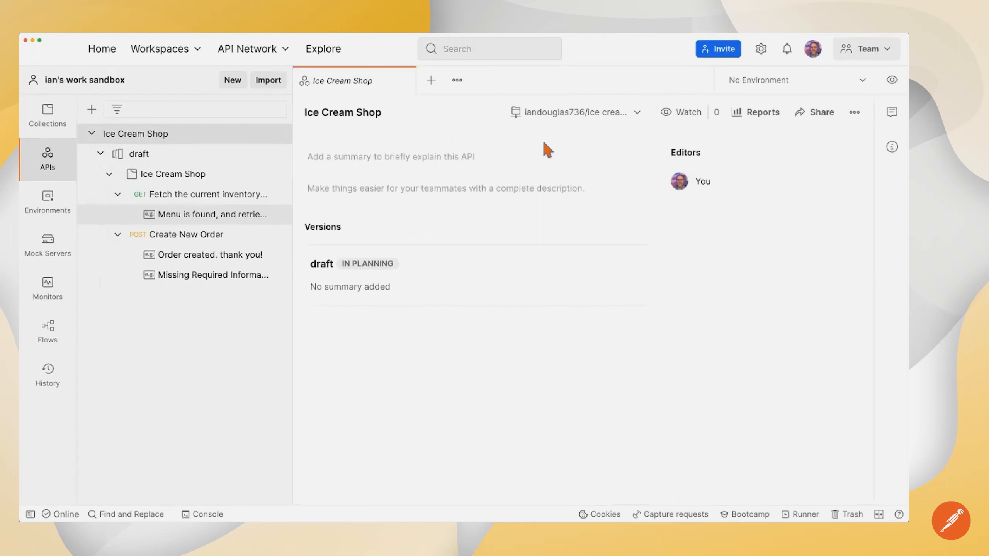
# Step: Check the draft's linked repo and development branch, and refresh it for incoming changes
pyautogui.click(577, 117)
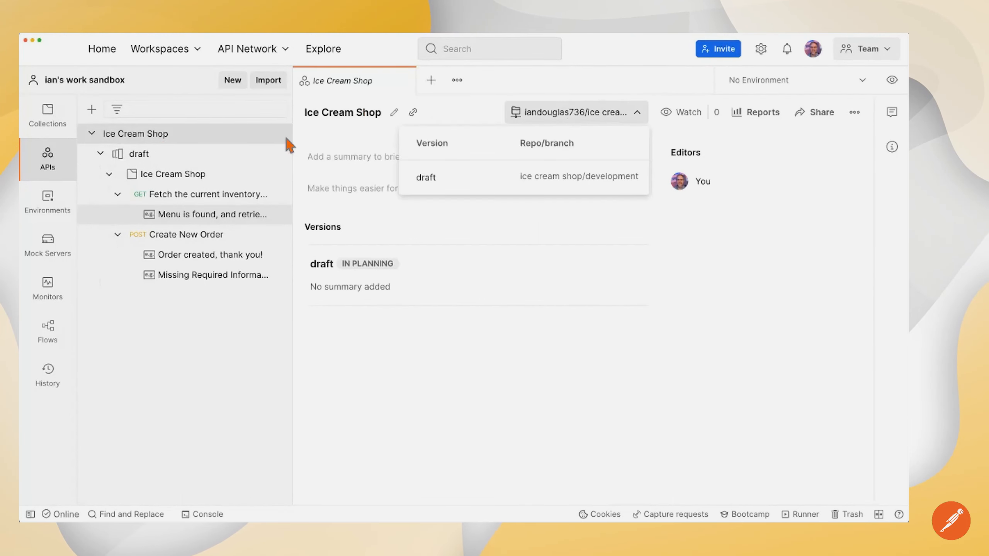
pyautogui.click(151, 156)
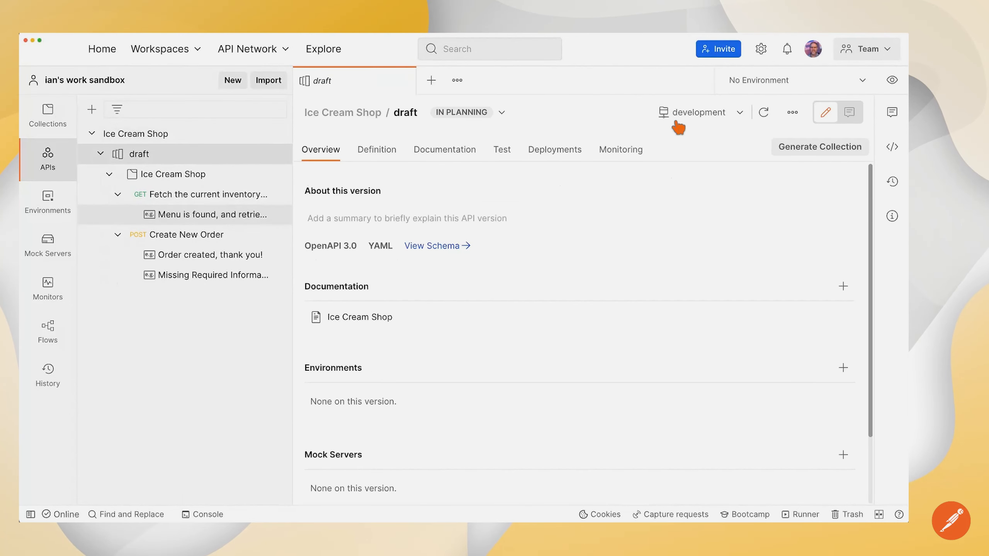
pyautogui.click(688, 114)
pyautogui.click(764, 113)
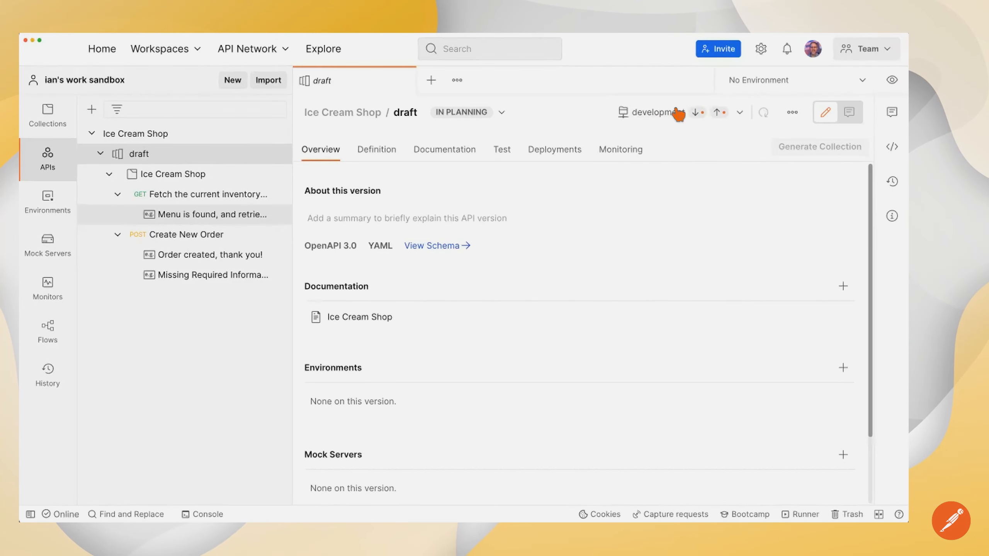
pyautogui.moveTo(697, 112)
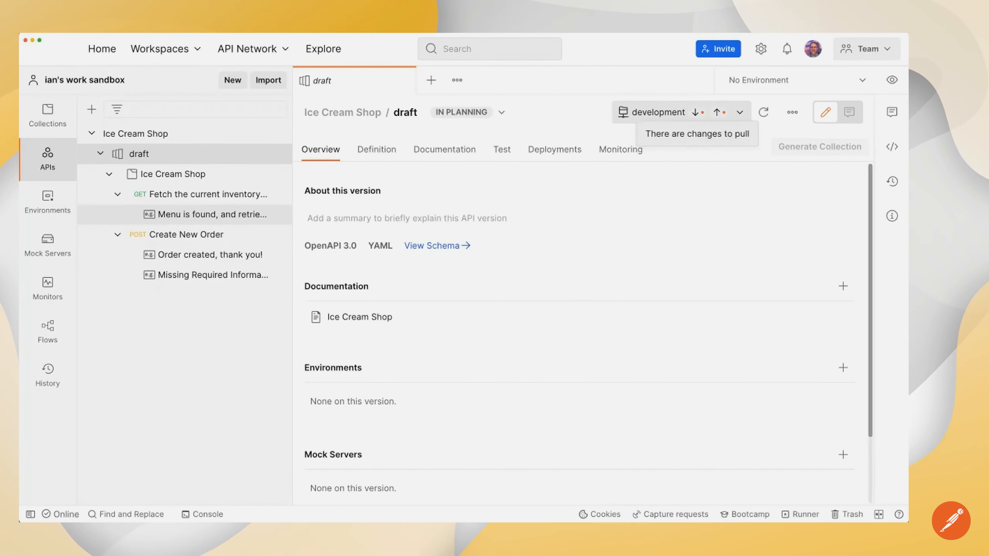
pyautogui.click(697, 112)
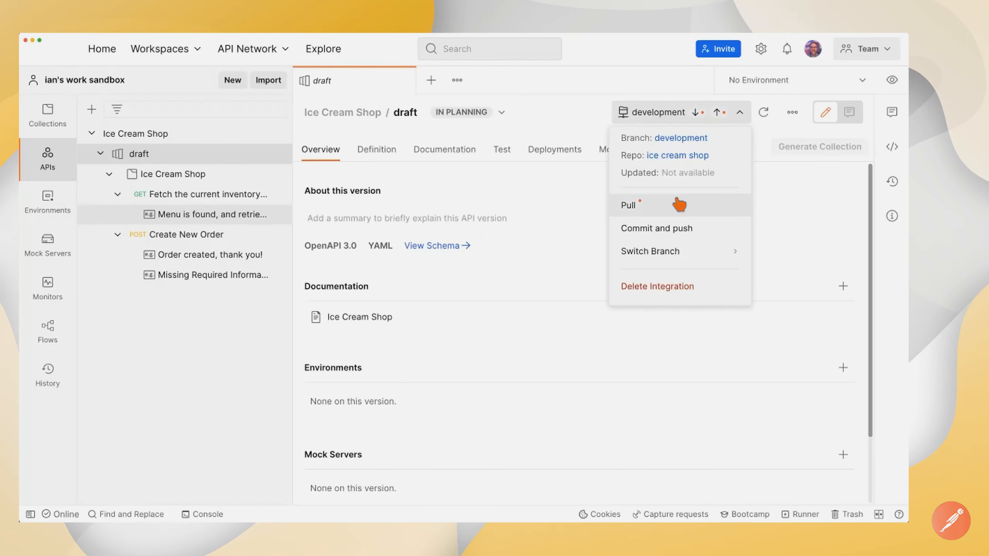
# Step: Pull the development changes into the draft using IceCreamStore.yaml as the schema file
pyautogui.click(655, 203)
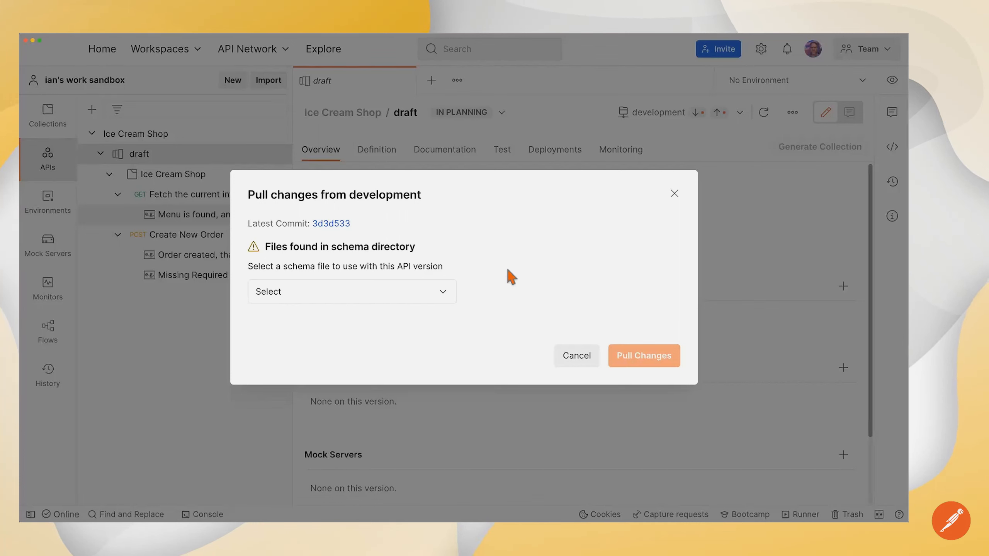
pyautogui.click(359, 297)
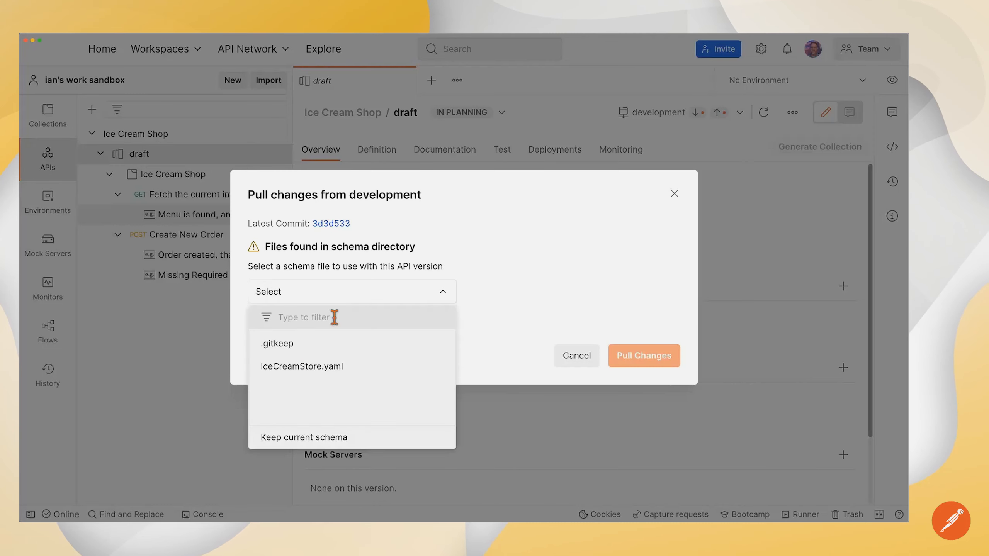
pyautogui.click(294, 371)
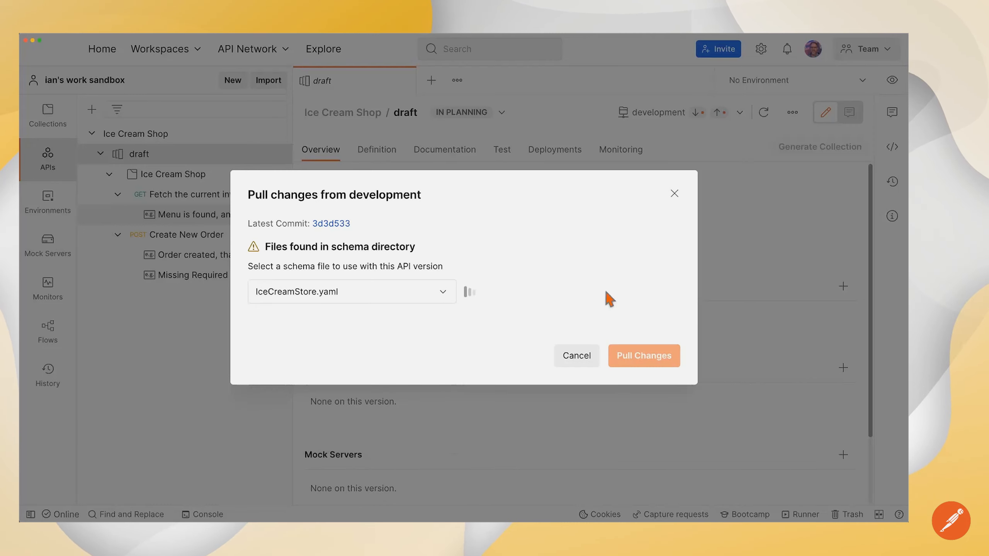
pyautogui.click(641, 361)
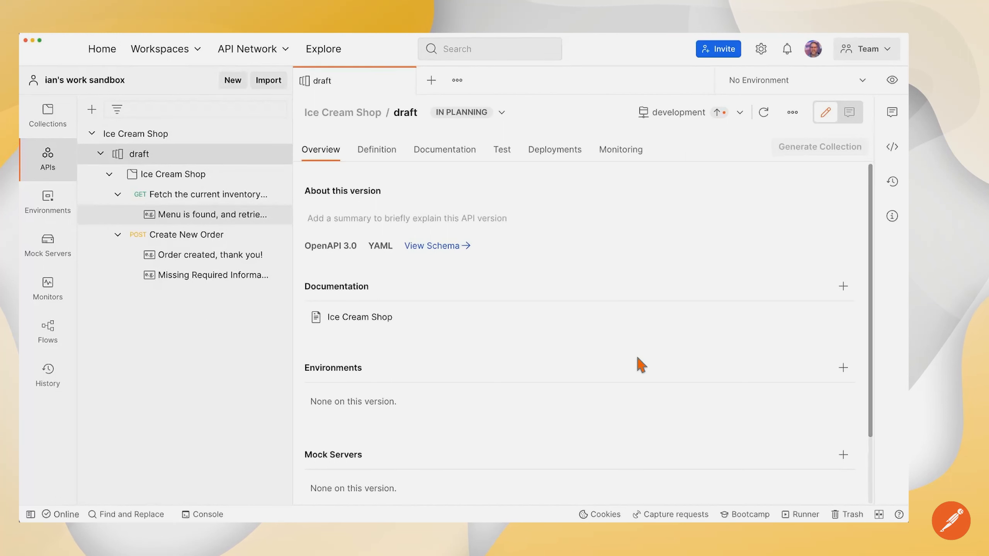
# Step: Commit and push to development with the message 'Sync'ing Postman collection back to GitLab'
pyautogui.click(680, 112)
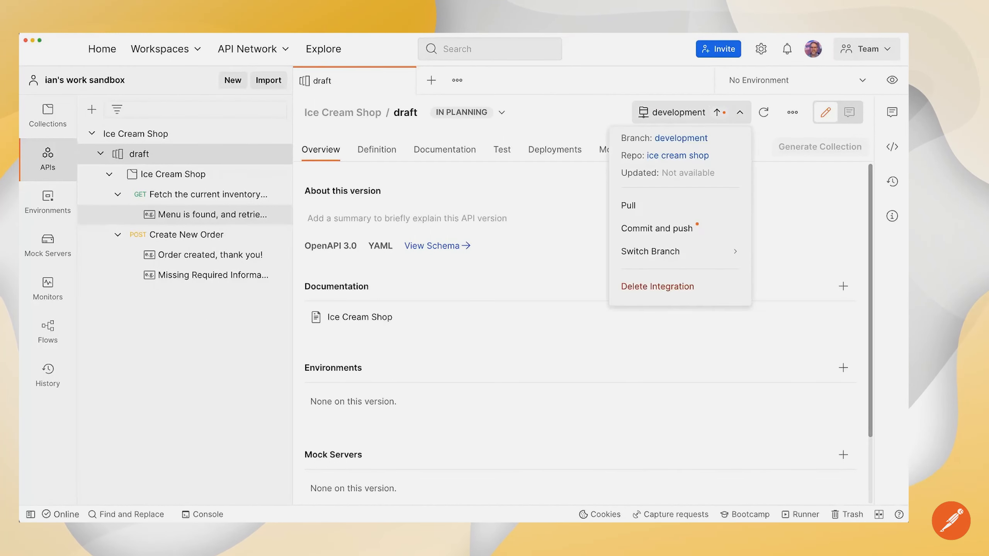
pyautogui.click(672, 230)
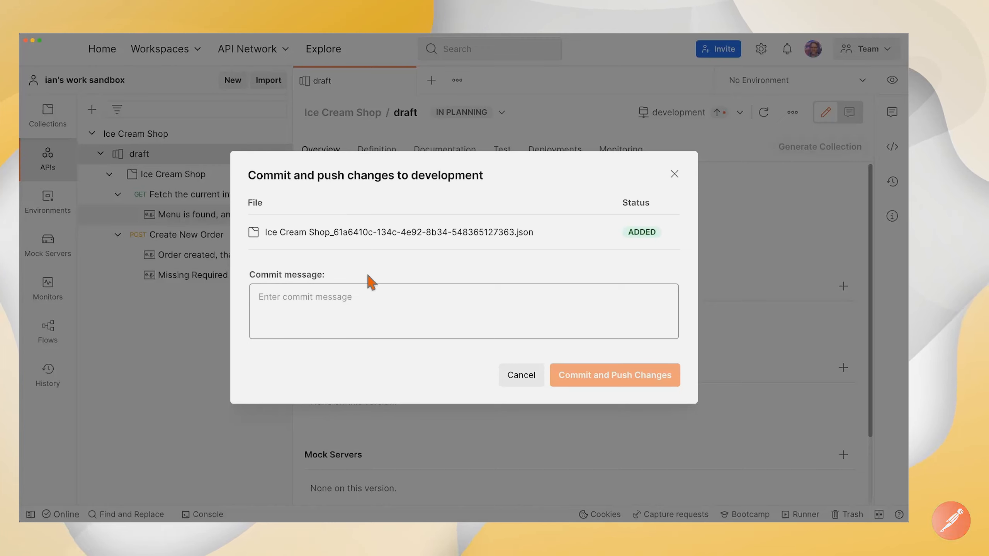
pyautogui.click(350, 296)
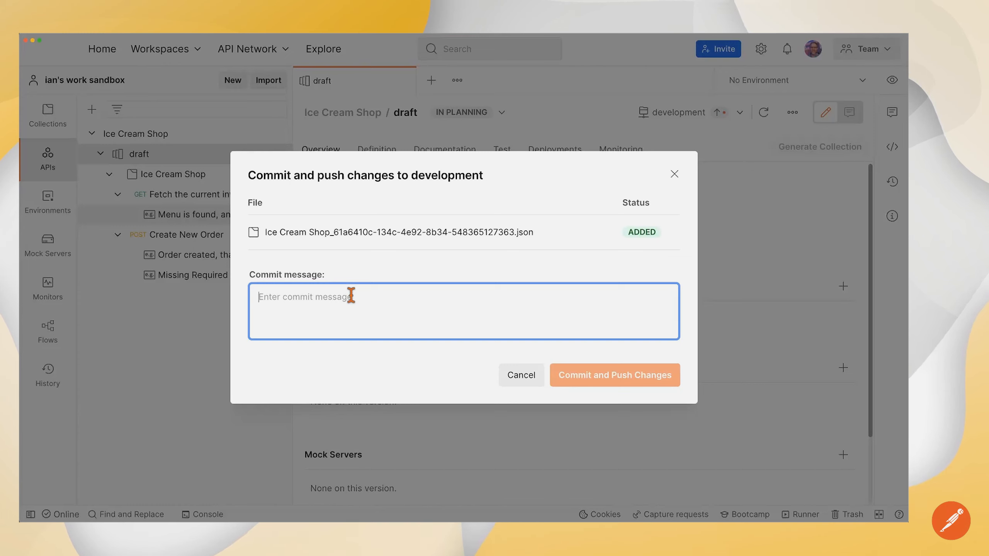
pyautogui.write('Sync')
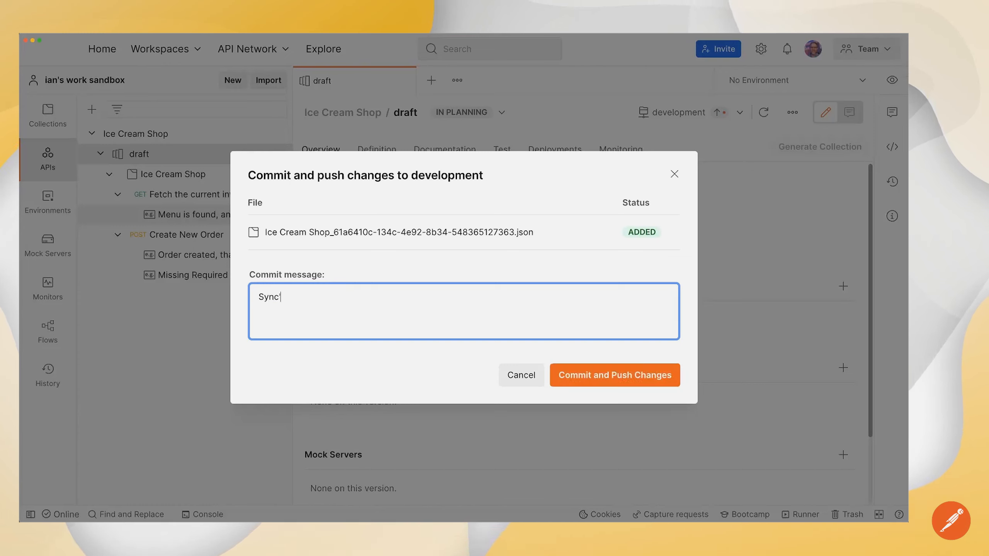
pyautogui.write("'ing Postman colelcti")
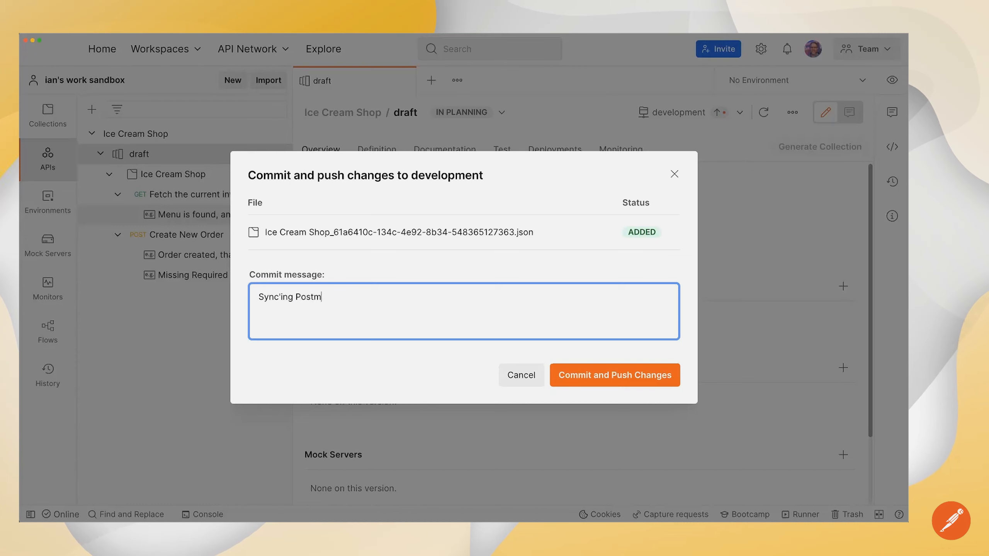
pyautogui.press('BackSpace')
pyautogui.press('BackSpace')
pyautogui.press('BackSpace')
pyautogui.press('BackSpace')
pyautogui.press('BackSpace')
pyautogui.write('lection back to GitLab')
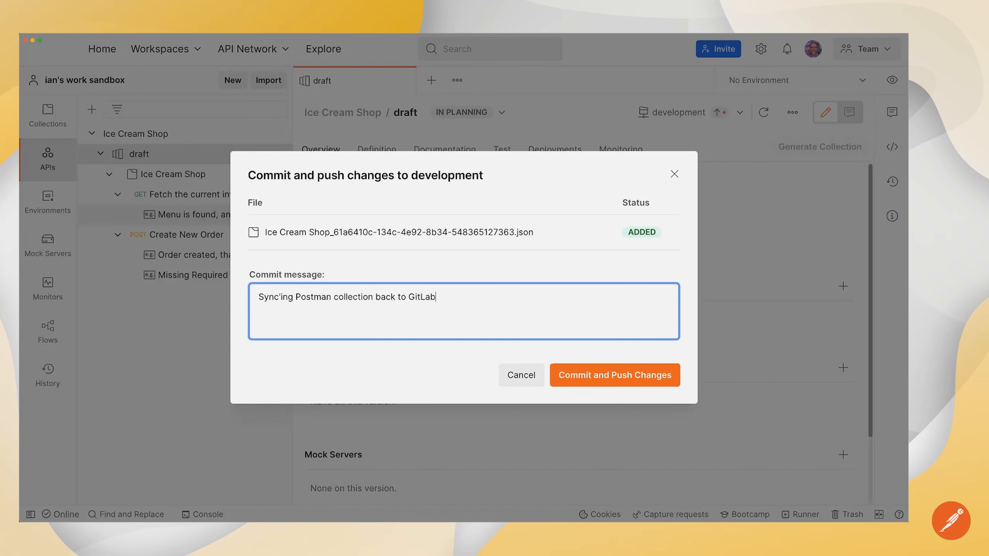
pyautogui.click(579, 376)
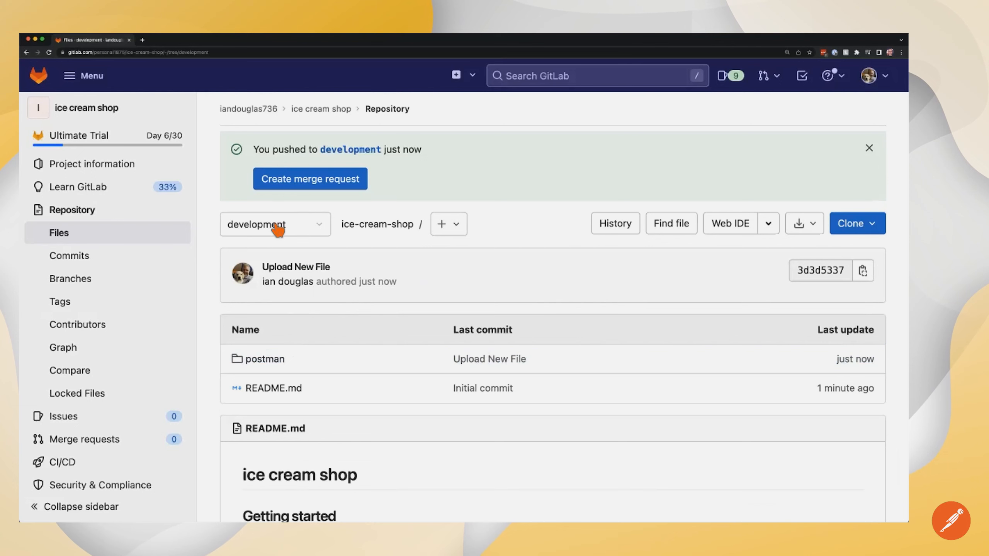
# Step: Scroll through the Ice Cream Shop collection JSON in postman/collections, then go to postman/schemas
pyautogui.click(280, 361)
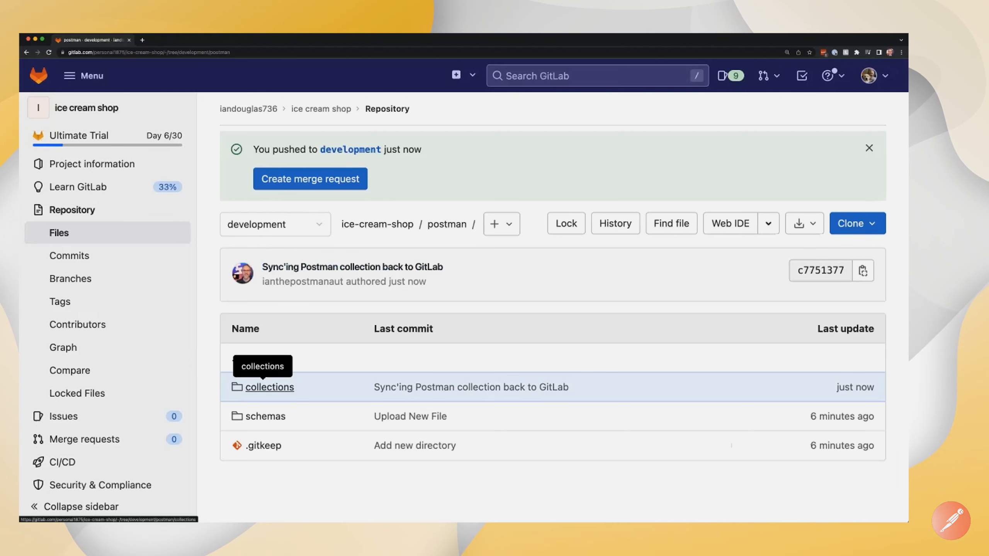
pyautogui.click(270, 387)
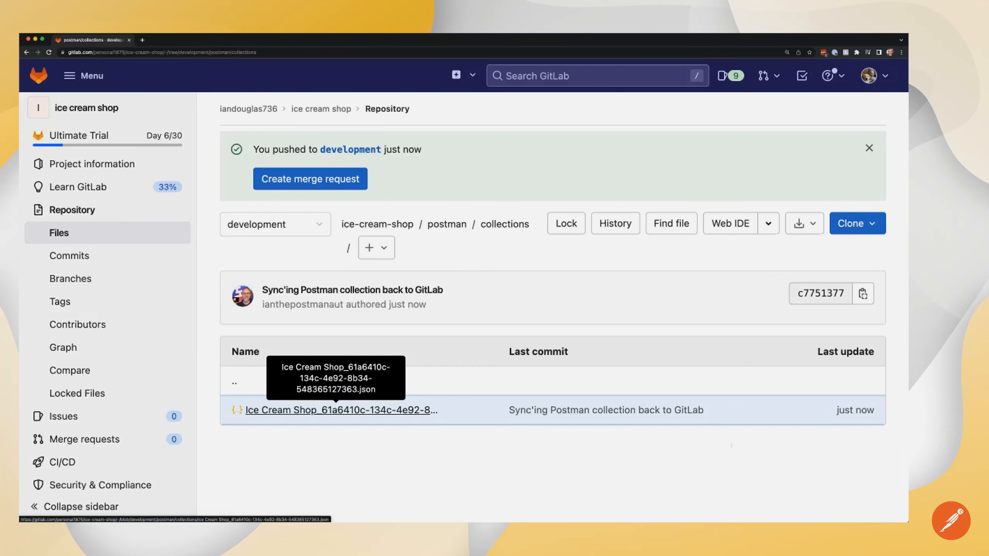
pyautogui.click(336, 410)
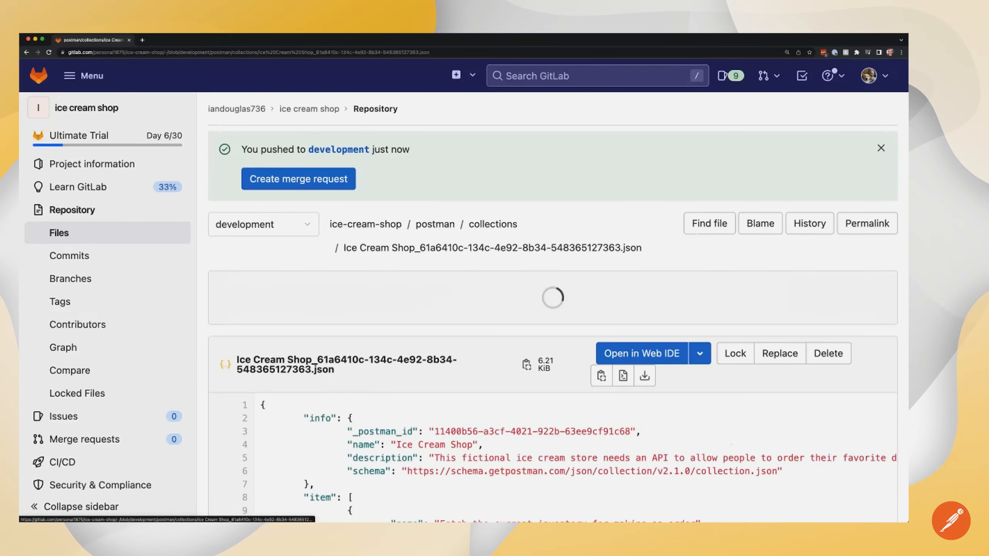
pyautogui.scroll(-5, 545, 351)
pyautogui.scroll(-2, 491, 298)
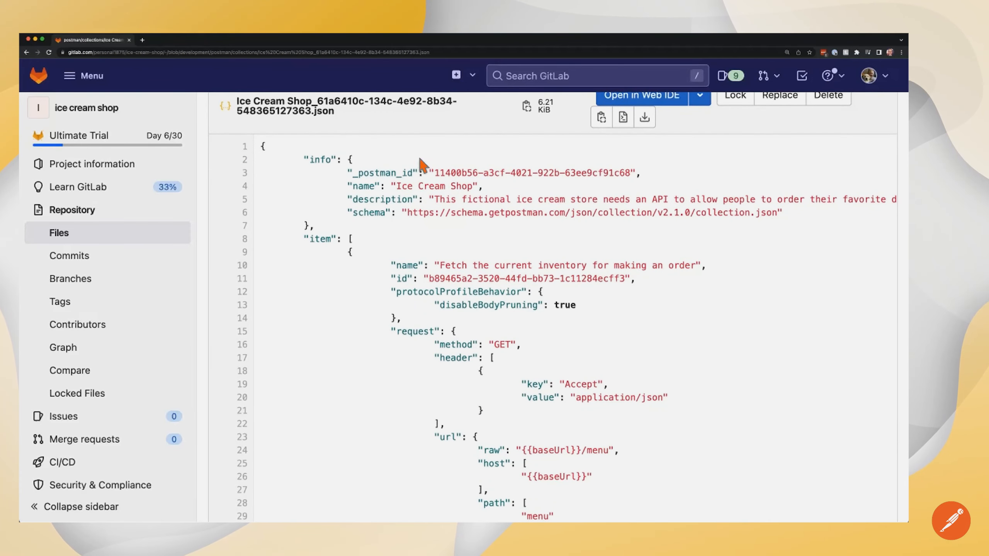
pyautogui.moveTo(317, 101); pyautogui.dragTo(322, 111)
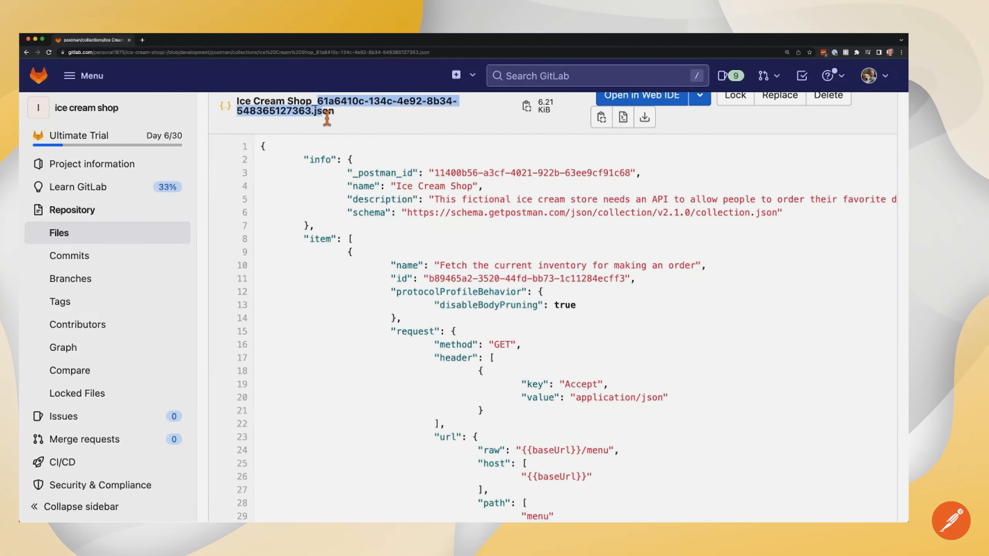
pyautogui.scroll(-5, 500, 266)
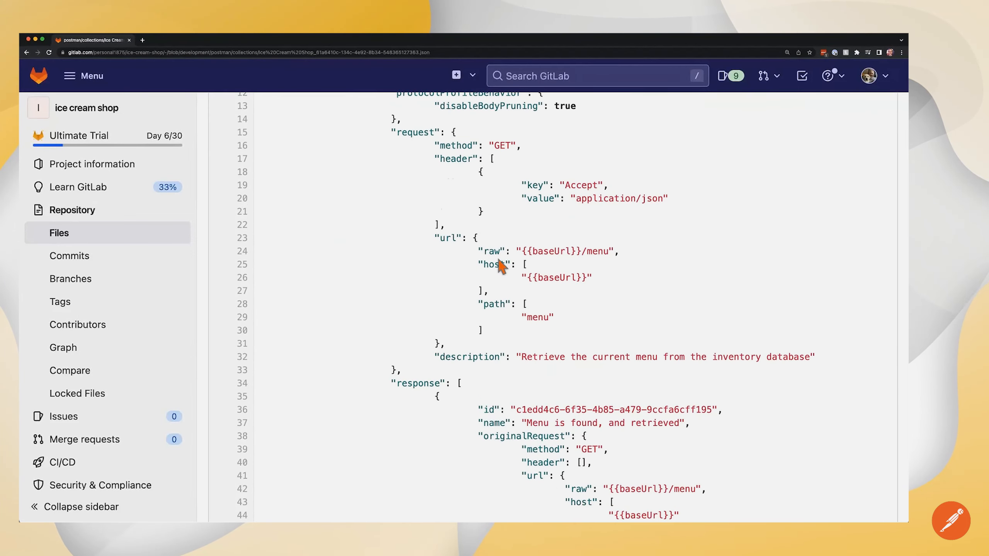
pyautogui.scroll(10, 502, 265)
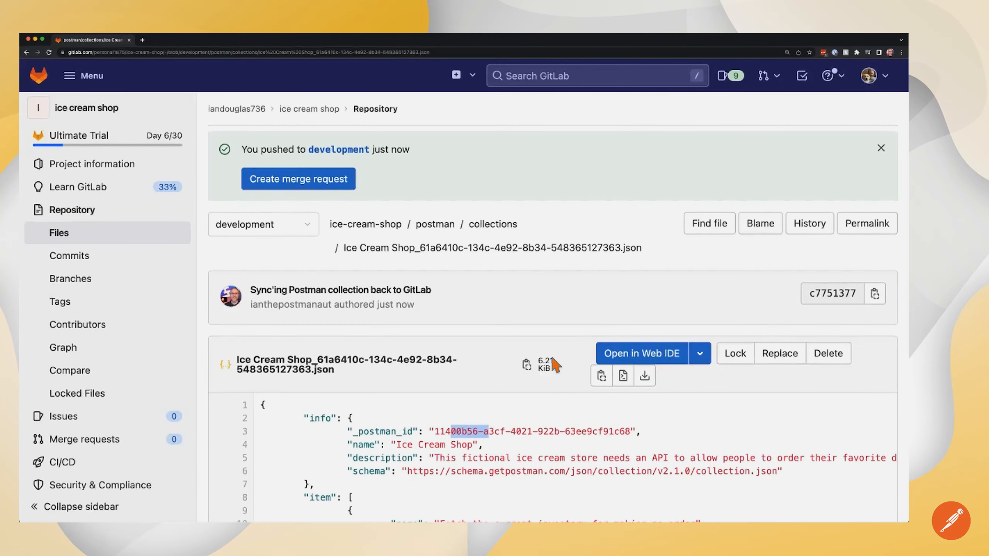
pyautogui.click(443, 228)
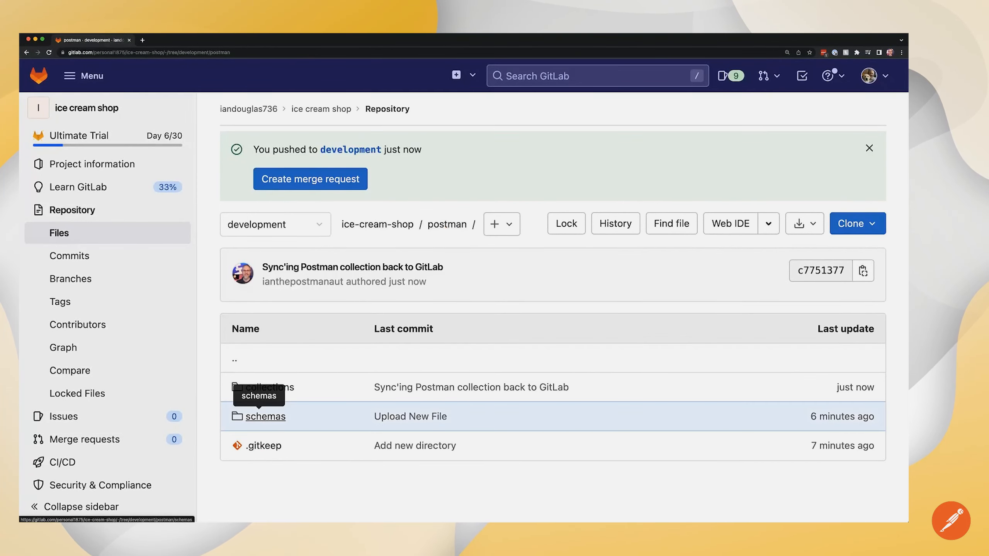
pyautogui.click(265, 416)
# Step: In the Web IDE, append 'with Sprinkles' to the IceCreamStore.yaml title and change the version to 1.0.1
pyautogui.click(290, 440)
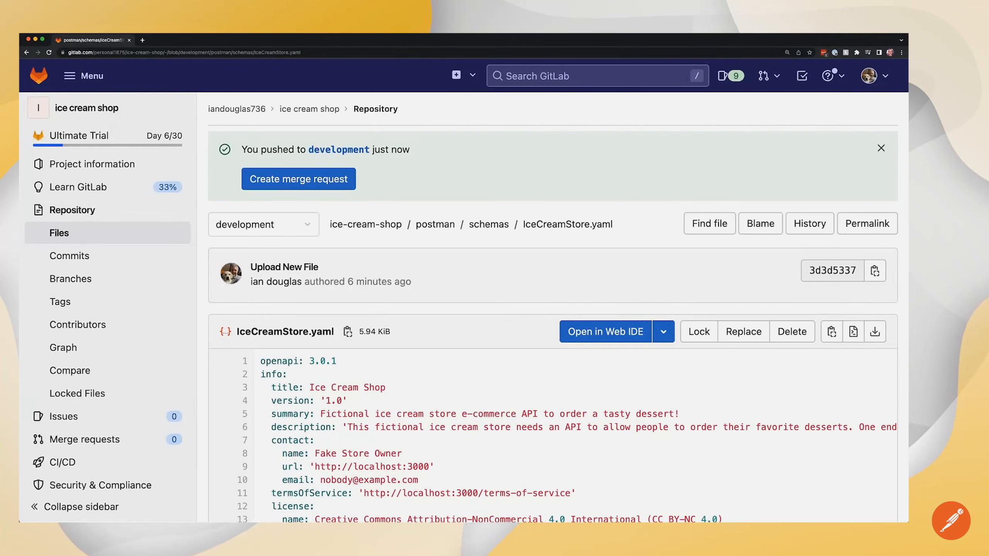
pyautogui.click(614, 339)
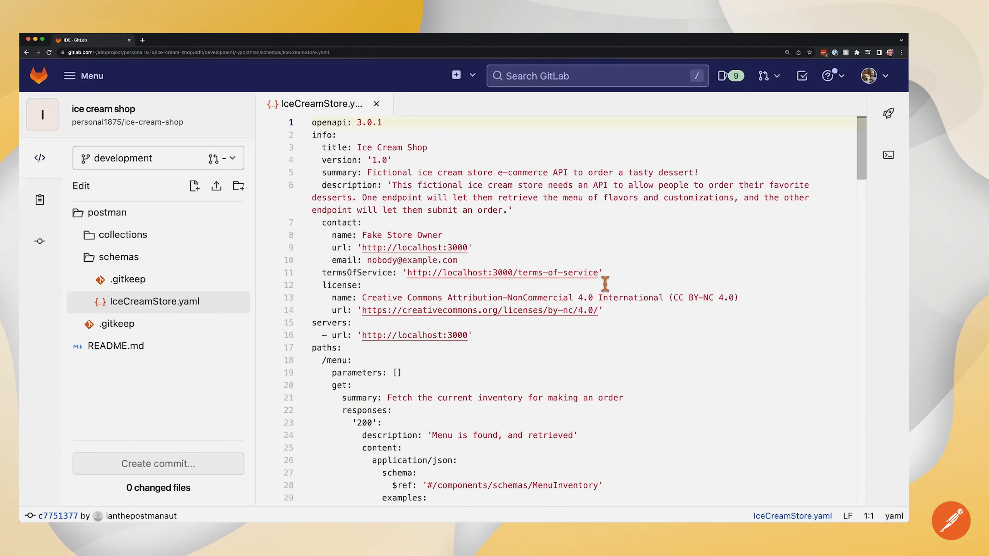
pyautogui.click(452, 150)
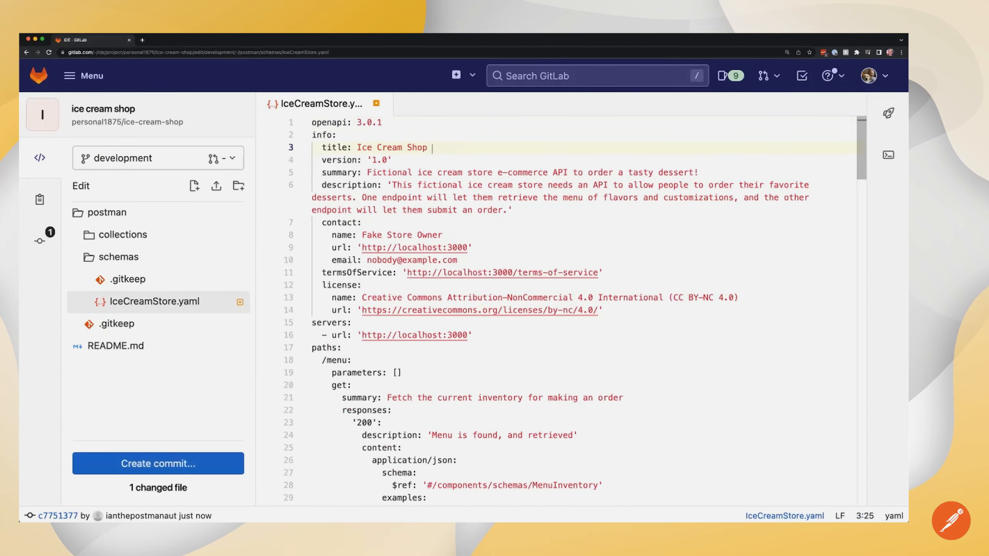
pyautogui.write('with Spri')
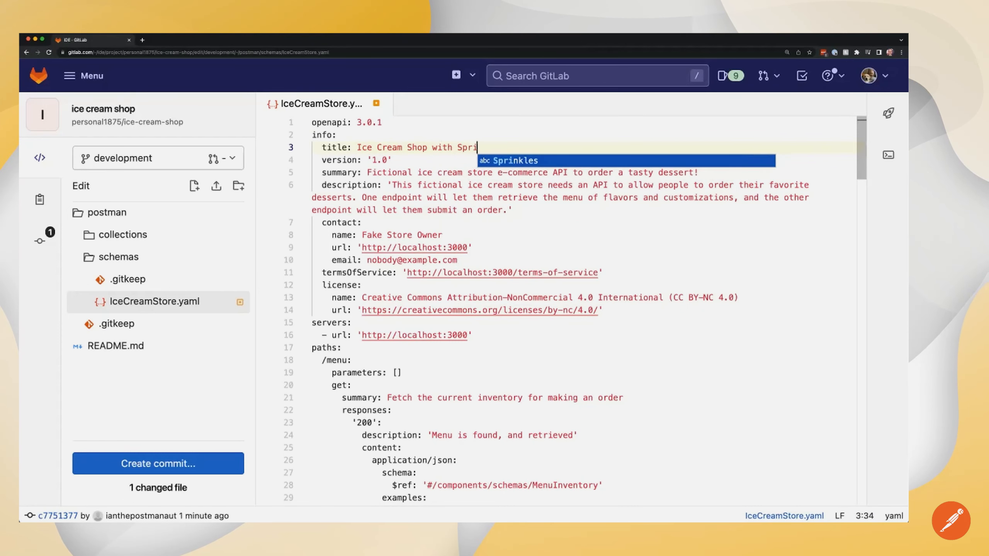
pyautogui.write('nkles')
pyautogui.click(389, 160)
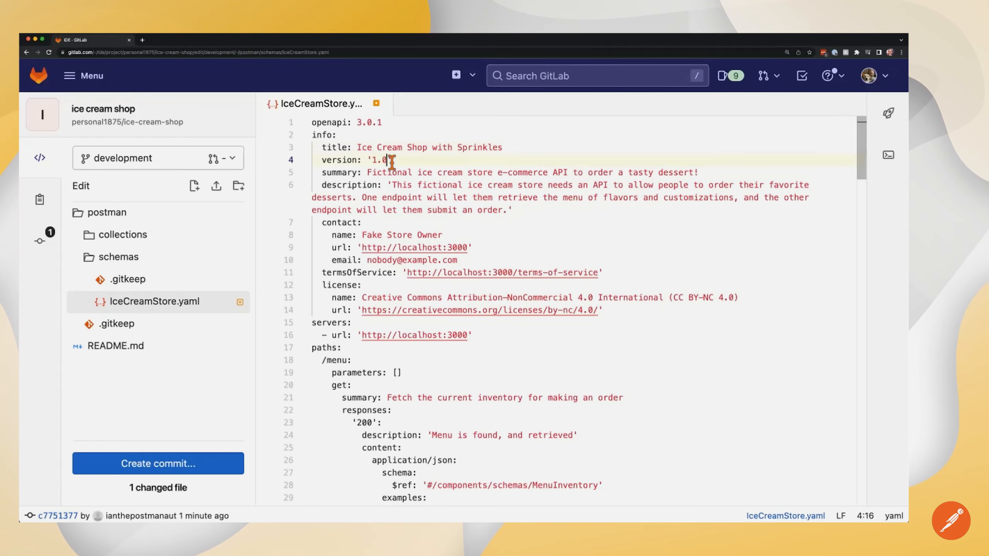
pyautogui.write('.0')
pyautogui.press('BackSpace')
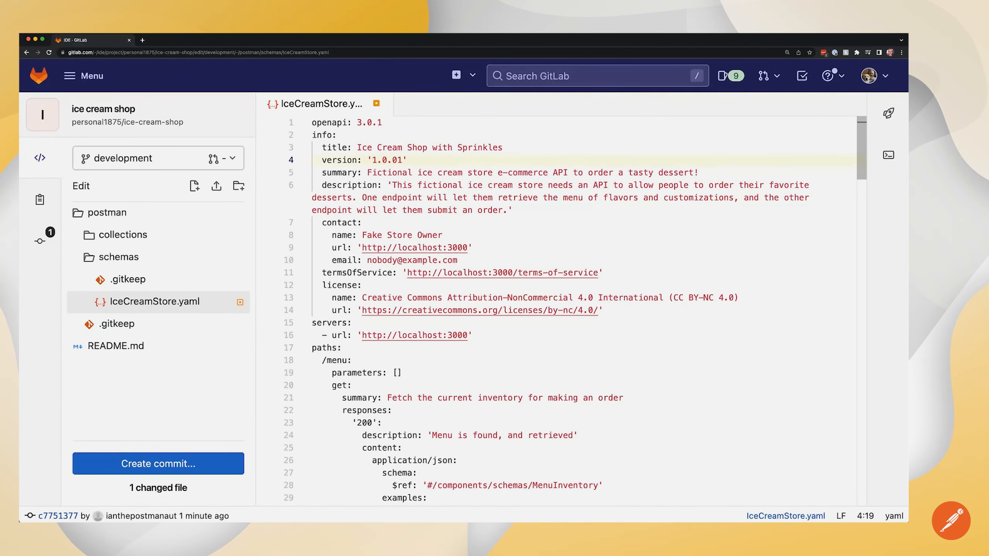
pyautogui.write('1')
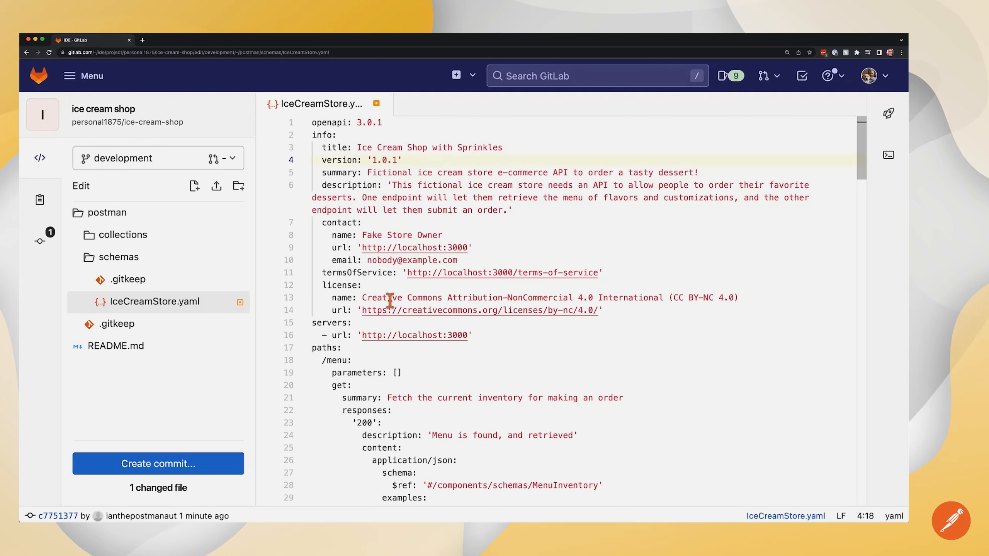
pyautogui.click(158, 463)
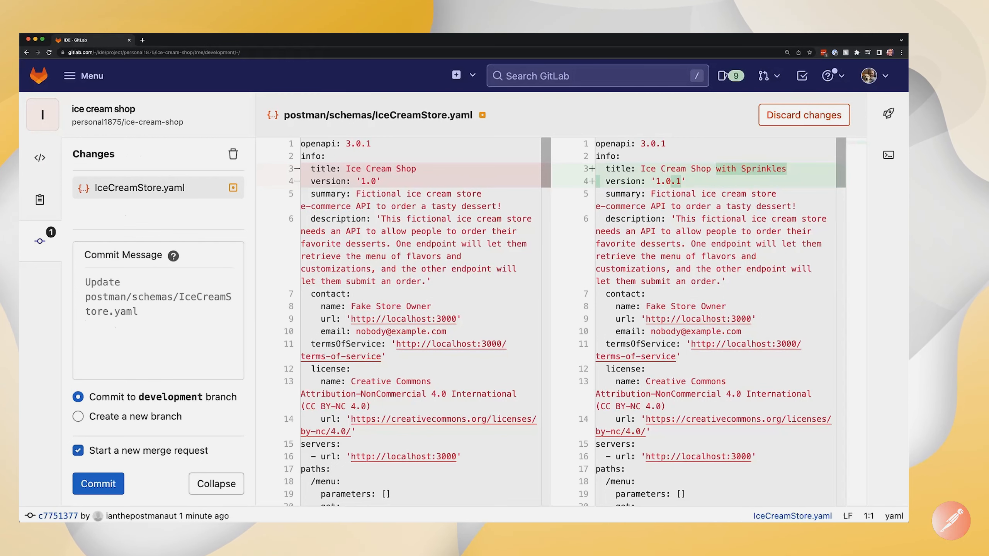
# Step: Commit to development as 'Updated title and version in OpenAPI spec', starting a new merge request
pyautogui.click(158, 311)
pyautogui.write('Updated title and version in Ope')
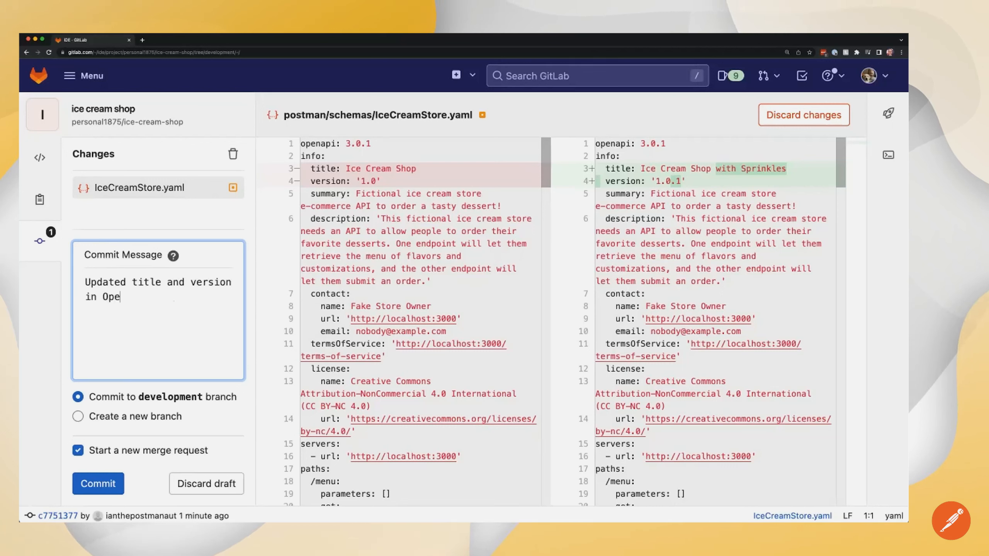
pyautogui.write('nAPI spec')
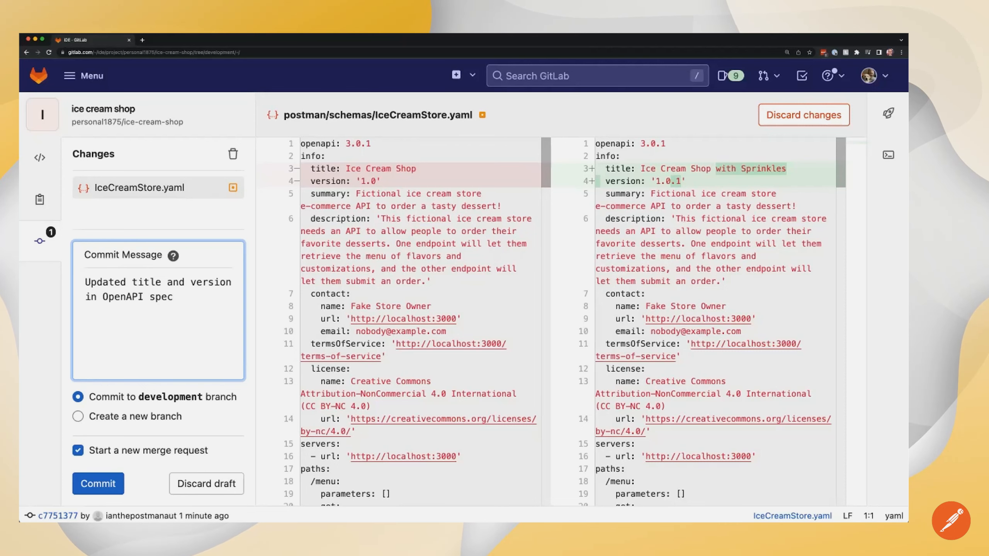
pyautogui.click(104, 484)
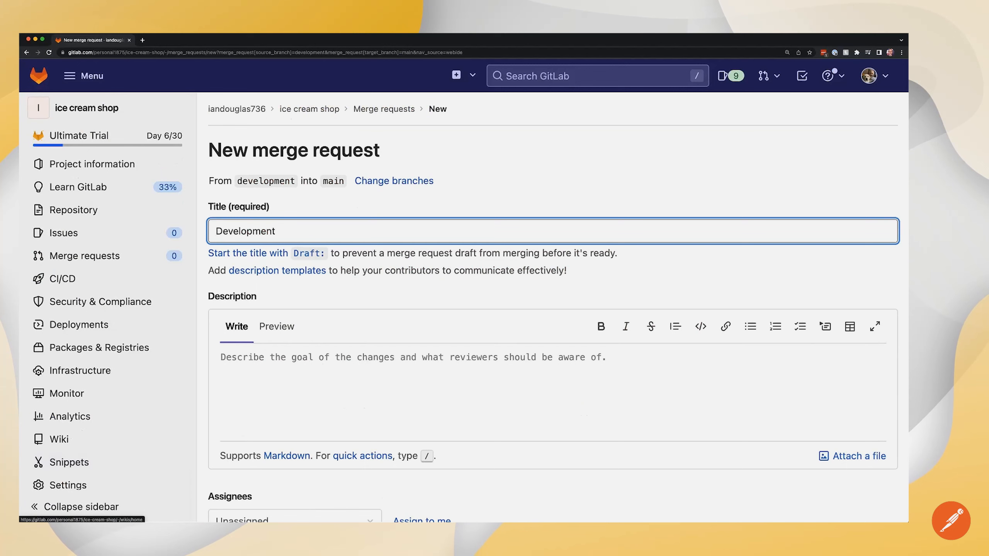
# Step: Create the development-to-main merge request without deleting the source branch, then merge it
pyautogui.scroll(-5, 391, 386)
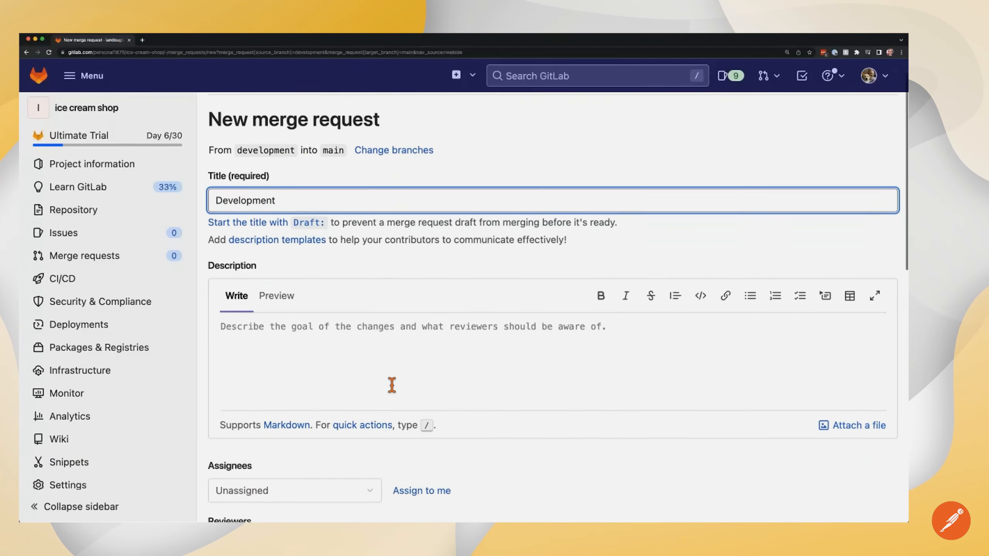
pyautogui.scroll(-10, 390, 383)
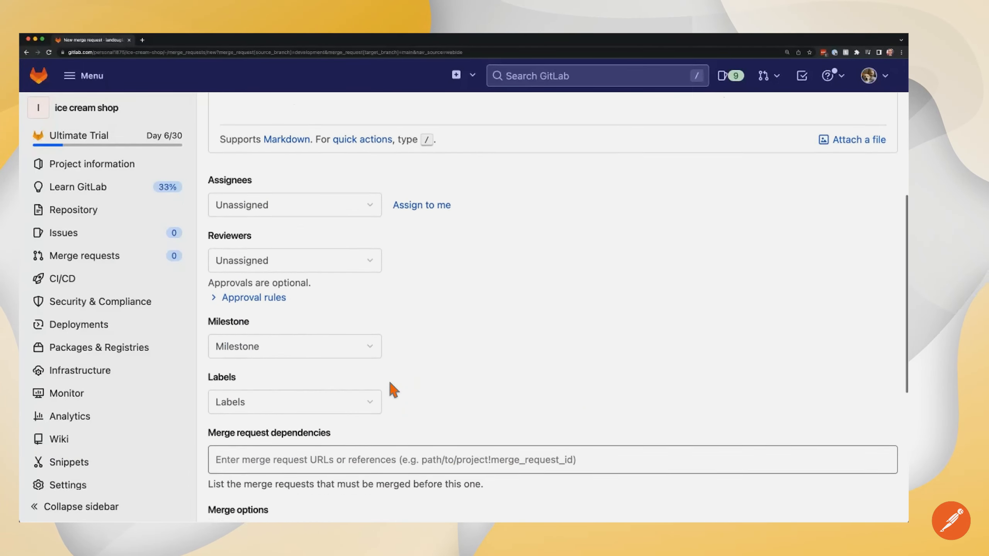
pyautogui.scroll(-3, 389, 387)
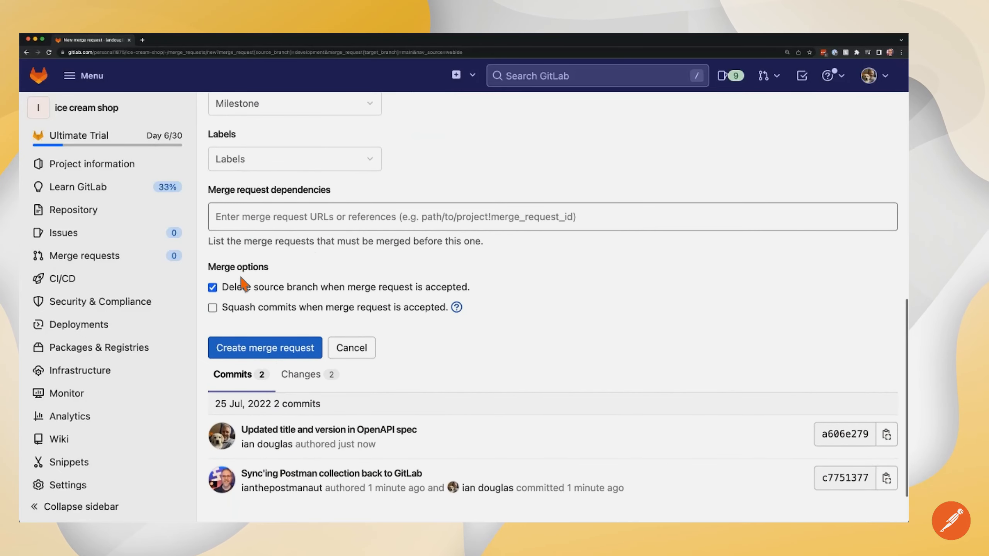
pyautogui.click(230, 286)
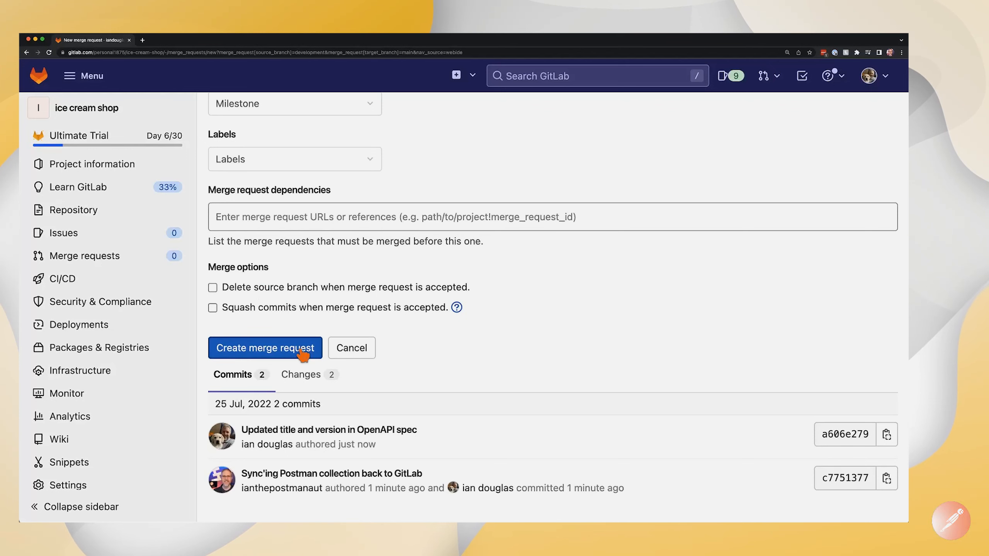
pyautogui.click(288, 352)
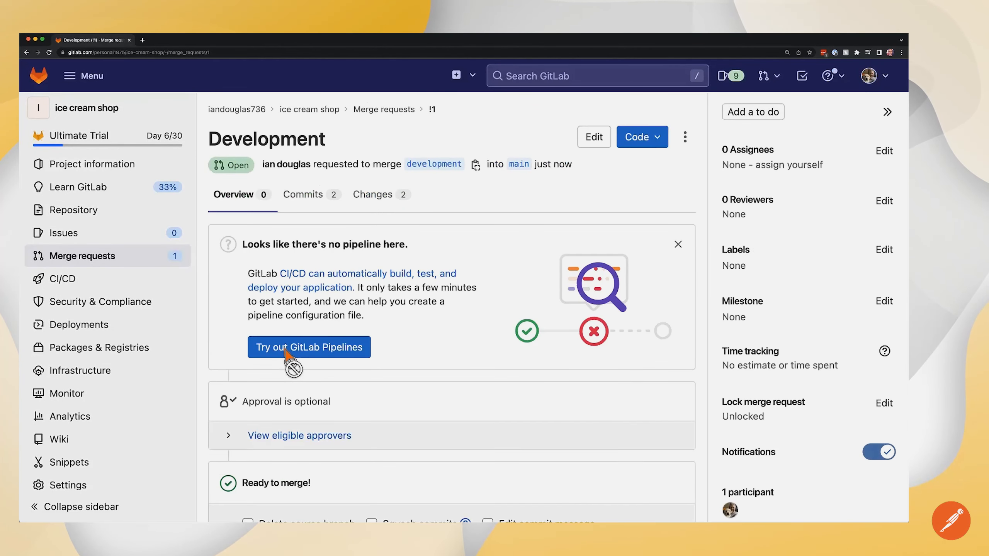
pyautogui.scroll(-5, 288, 353)
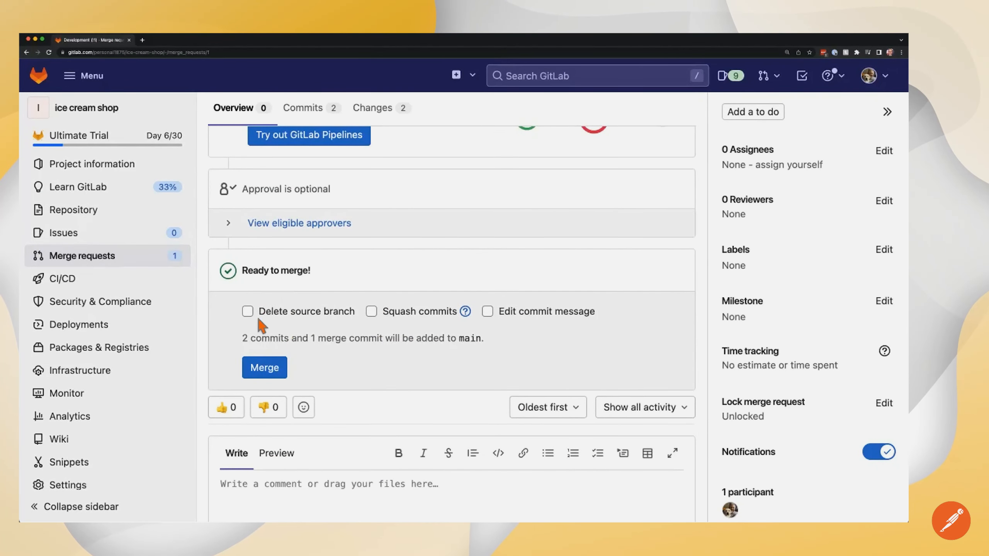
pyautogui.click(266, 368)
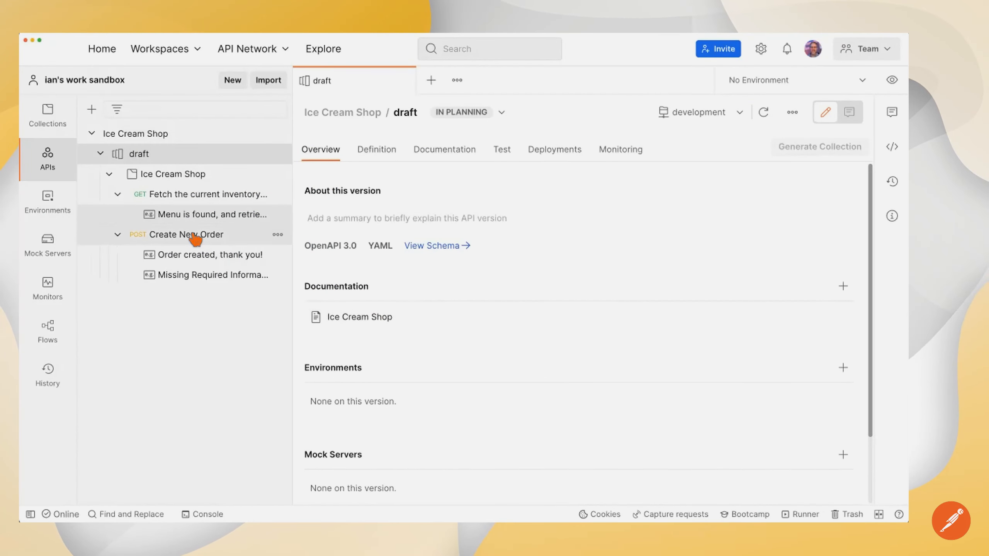
# Step: Pull the latest development commit into the draft API and view its definition, now 'Ice Cream Shop with Sprinkles' version 1.0.1
pyautogui.click(158, 175)
pyautogui.click(153, 160)
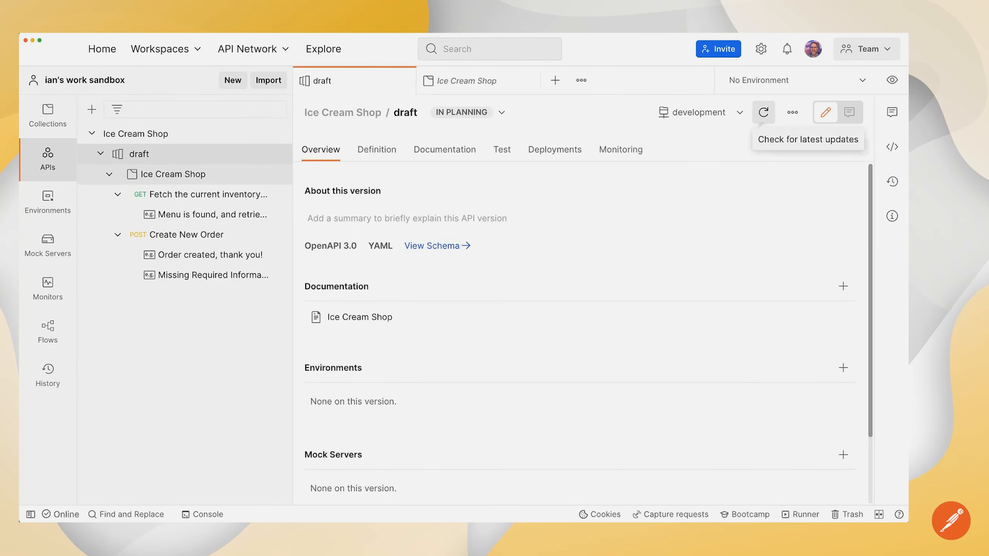
pyautogui.click(762, 113)
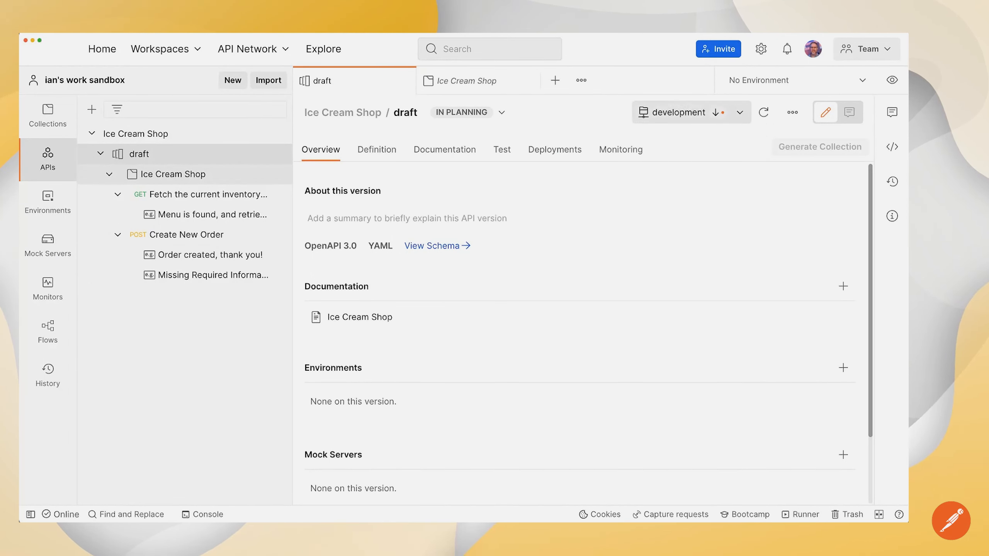
pyautogui.click(718, 113)
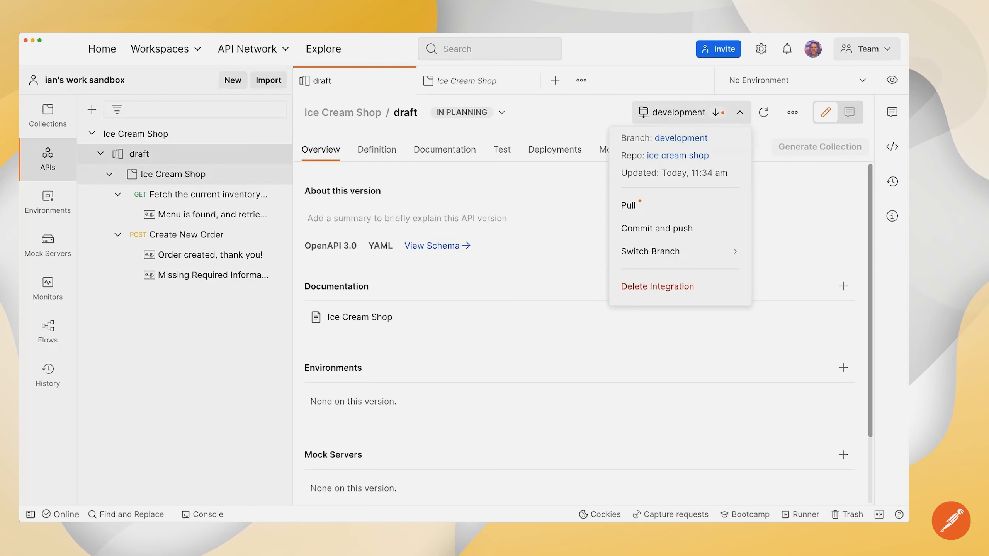
pyautogui.click(645, 219)
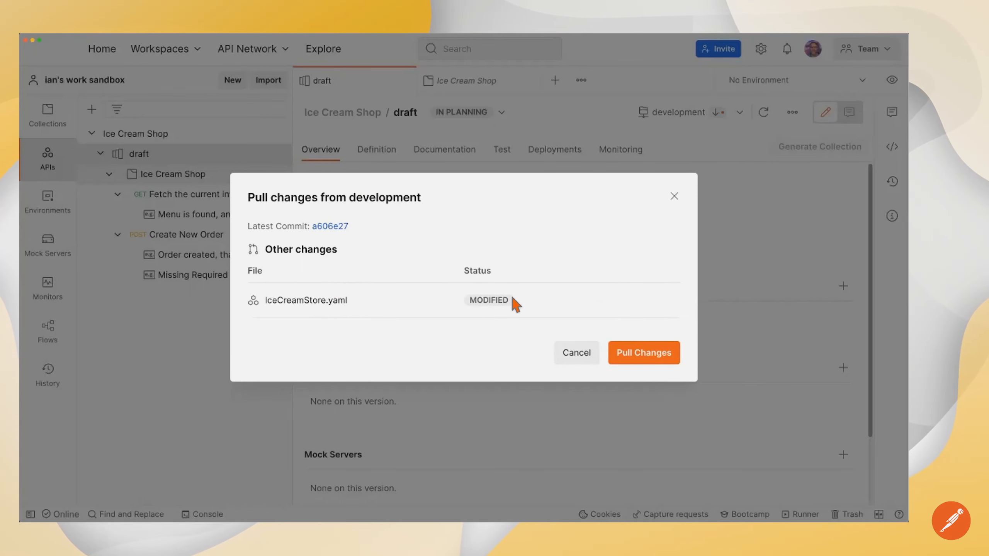
pyautogui.click(643, 359)
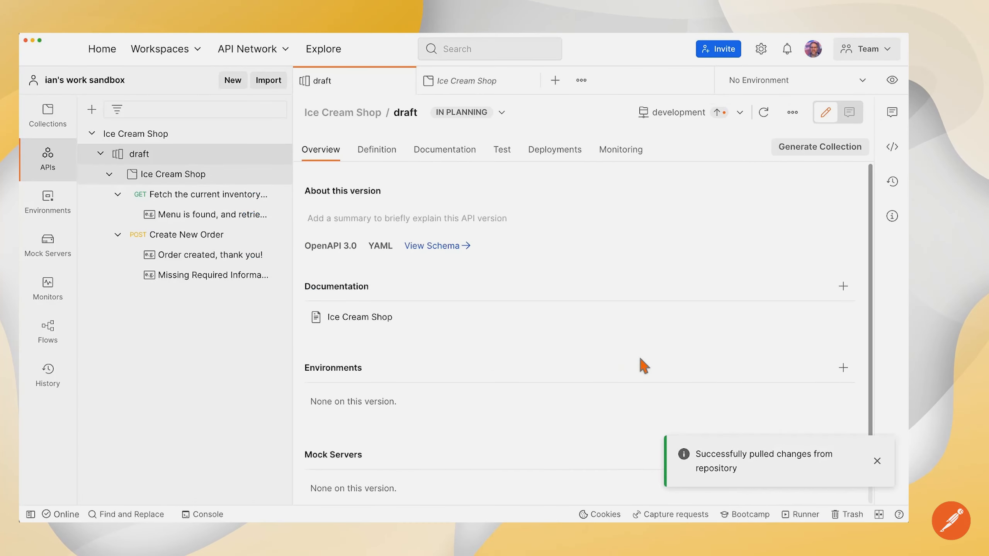
pyautogui.click(391, 158)
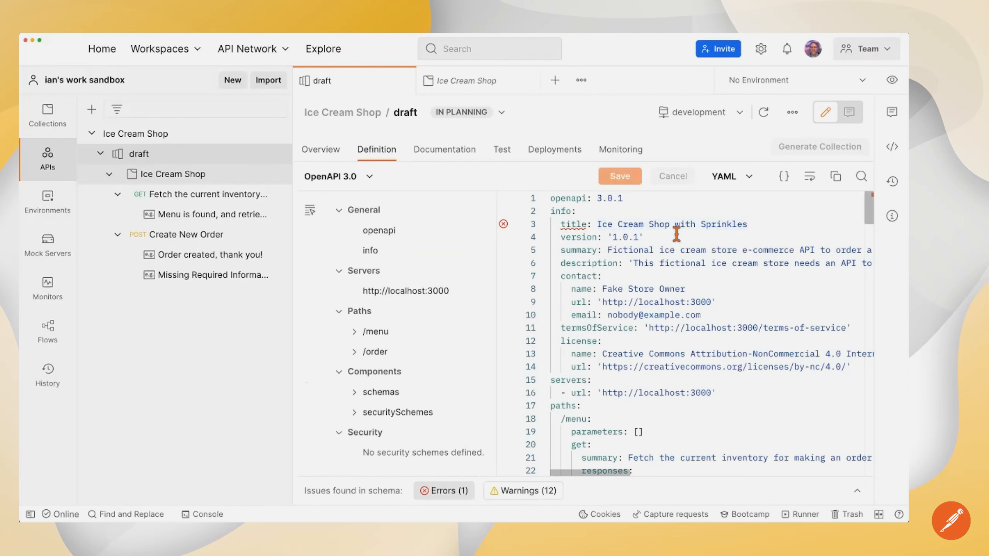
# Step: Replace the contact name 'Fake Store Owner' on line 8 with the shop owner's full name and save the definition
pyautogui.moveTo(672, 226); pyautogui.dragTo(683, 251)
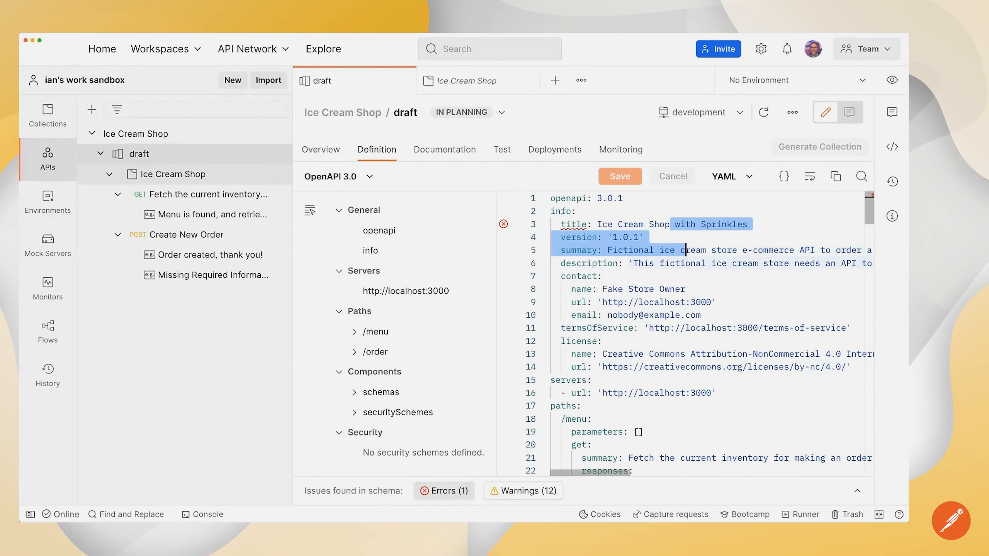
pyautogui.click(684, 331)
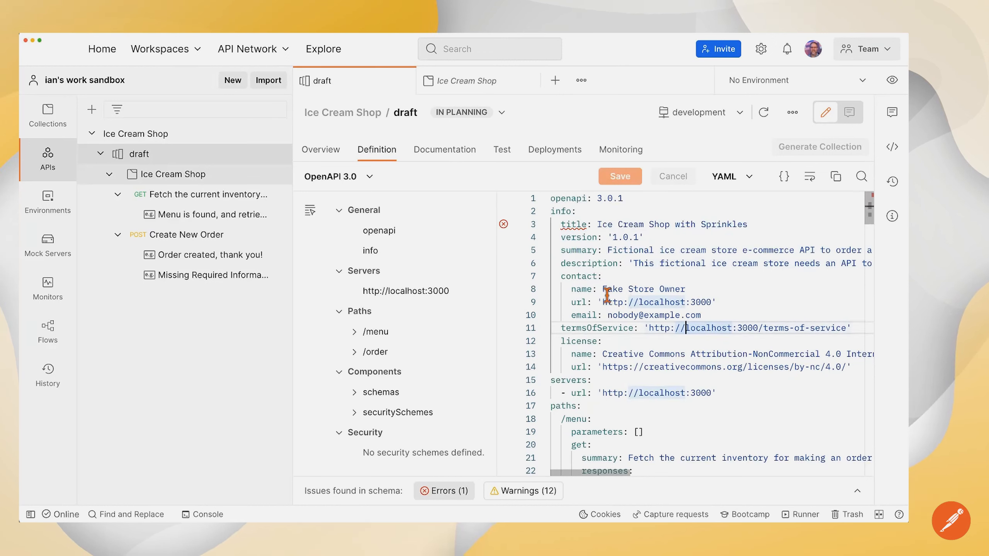
pyautogui.moveTo(604, 293); pyautogui.dragTo(683, 295)
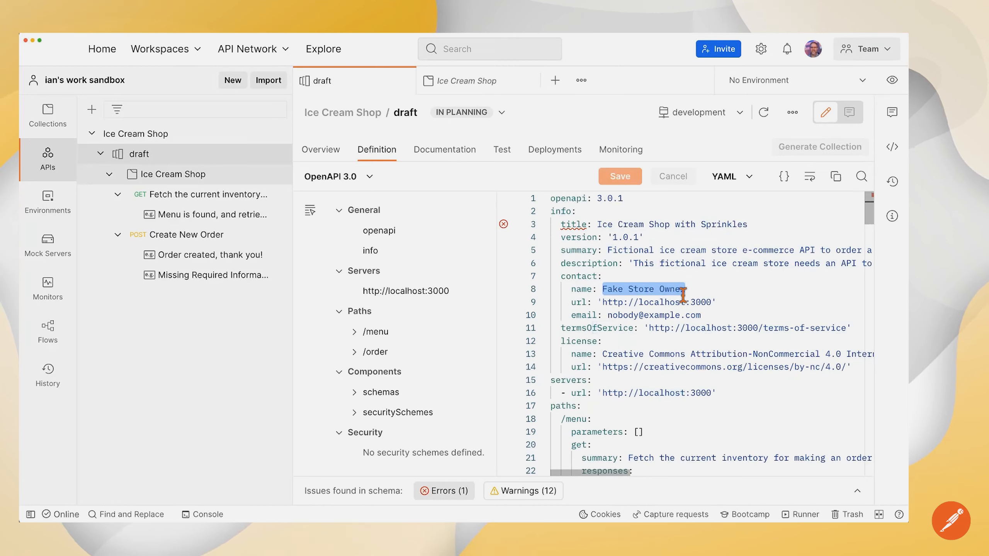
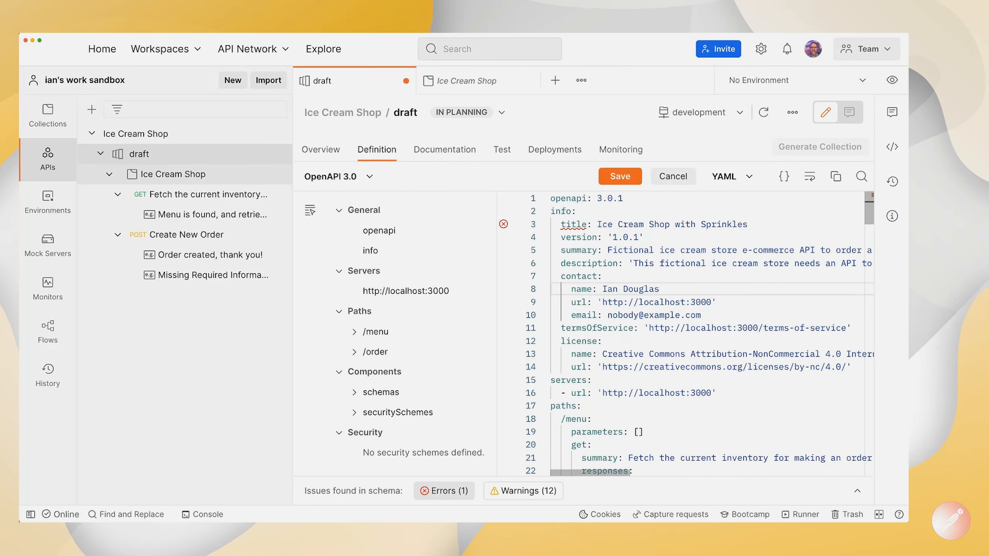
pyautogui.press('super+s')
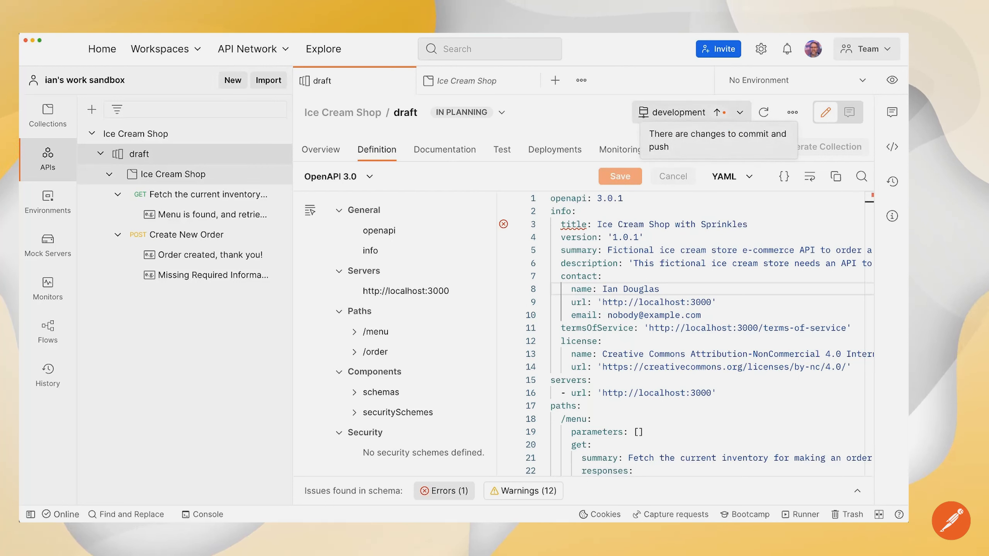
pyautogui.click(719, 112)
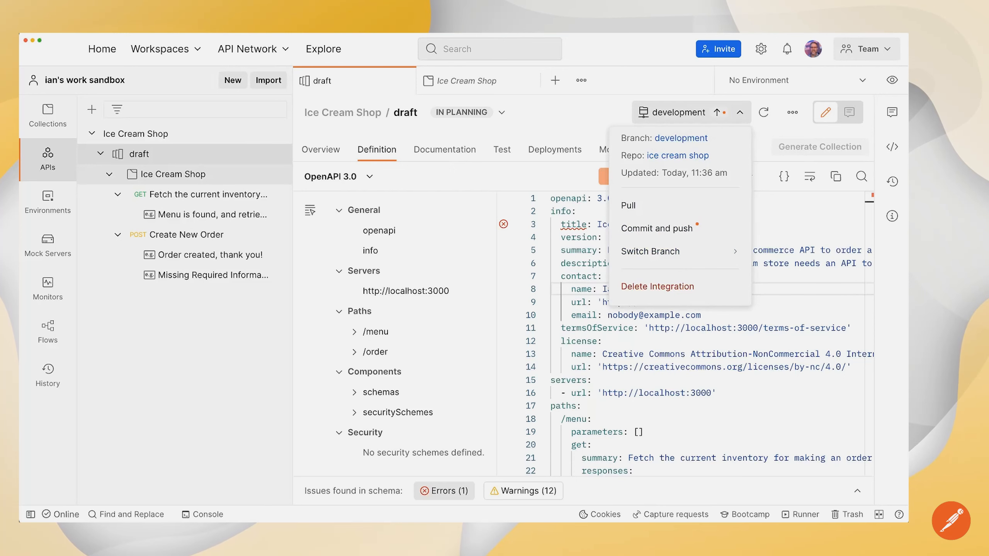
# Step: Commit and push IceCreamStore.yaml to development with message 'updated Ice Cream Shop owner name for contact information'
pyautogui.click(677, 230)
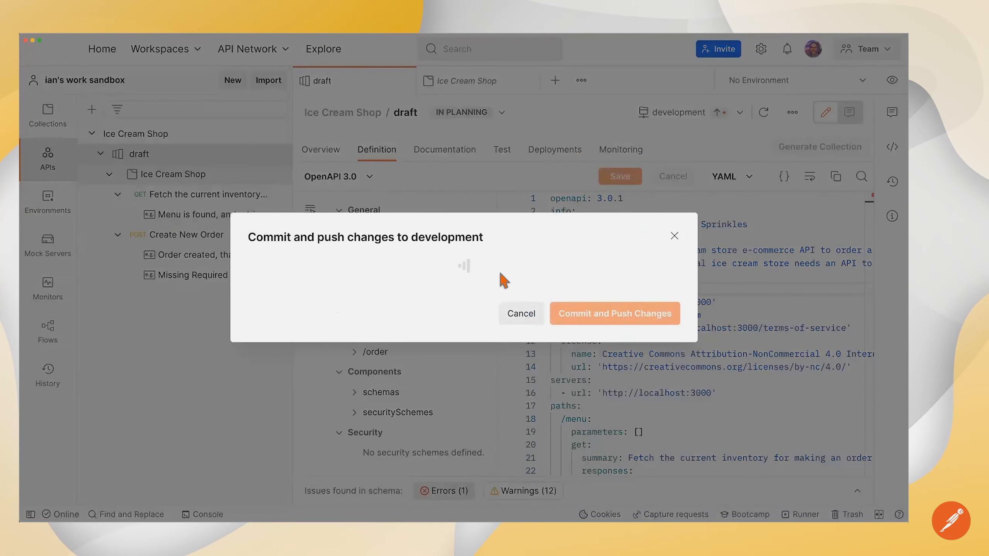
pyautogui.click(352, 303)
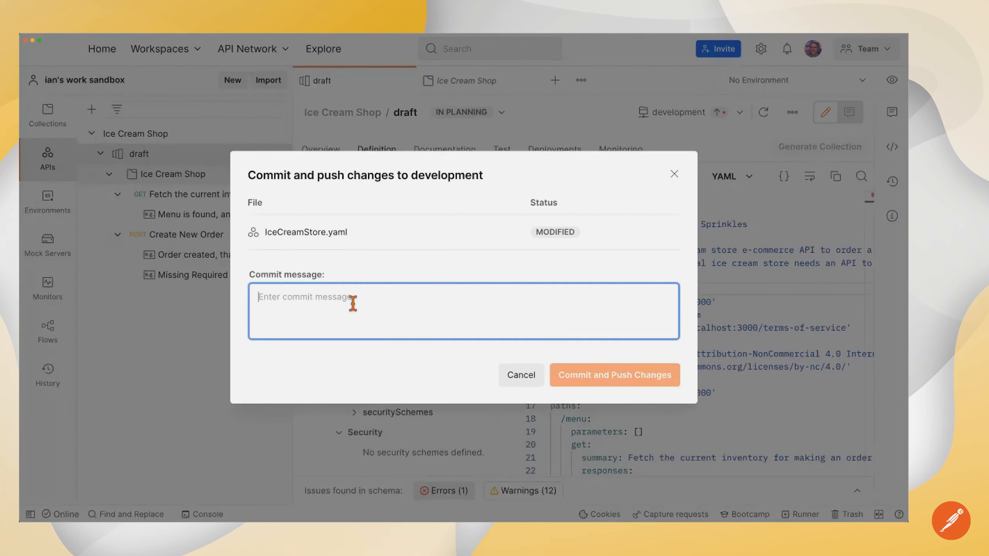
pyautogui.write('updated ')
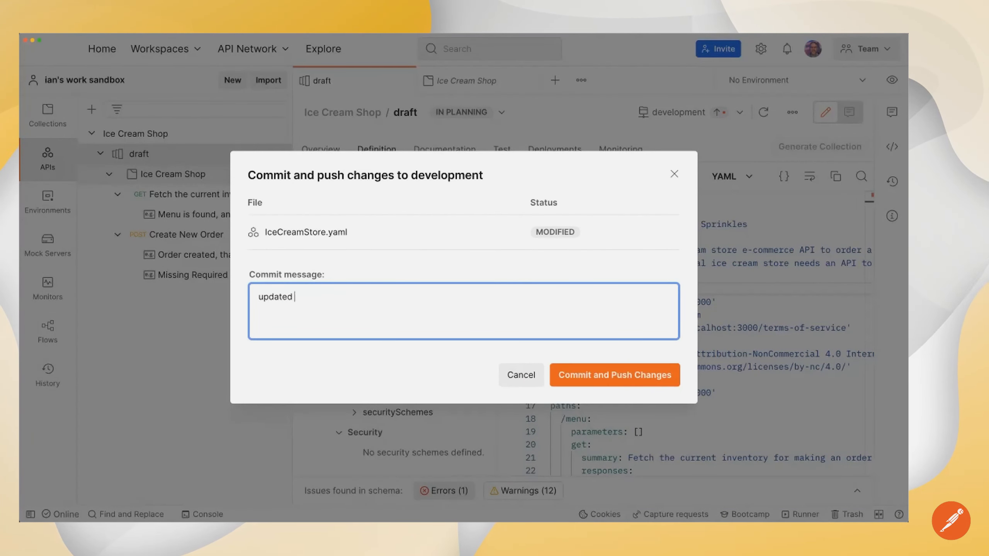
pyautogui.write('Ice C')
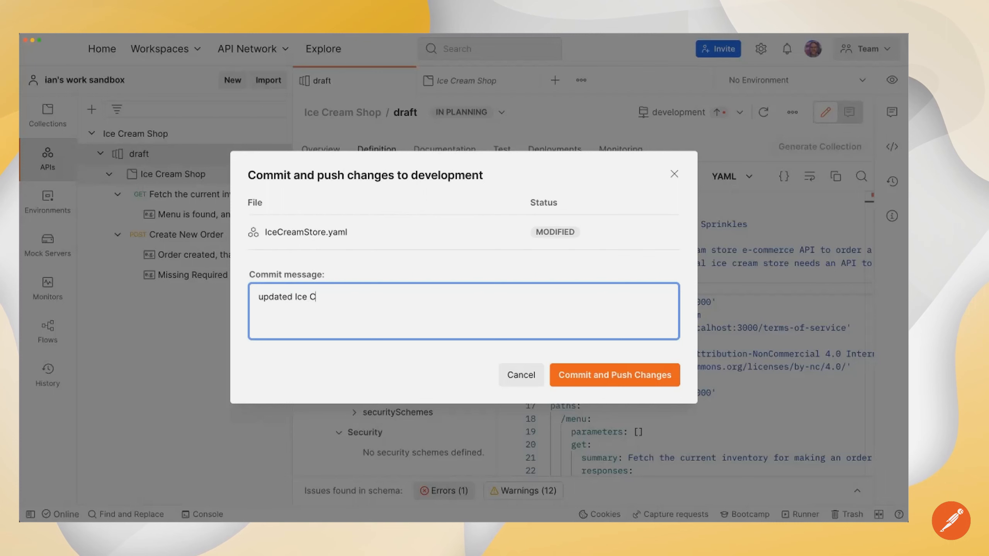
pyautogui.write('ream Shop owner n')
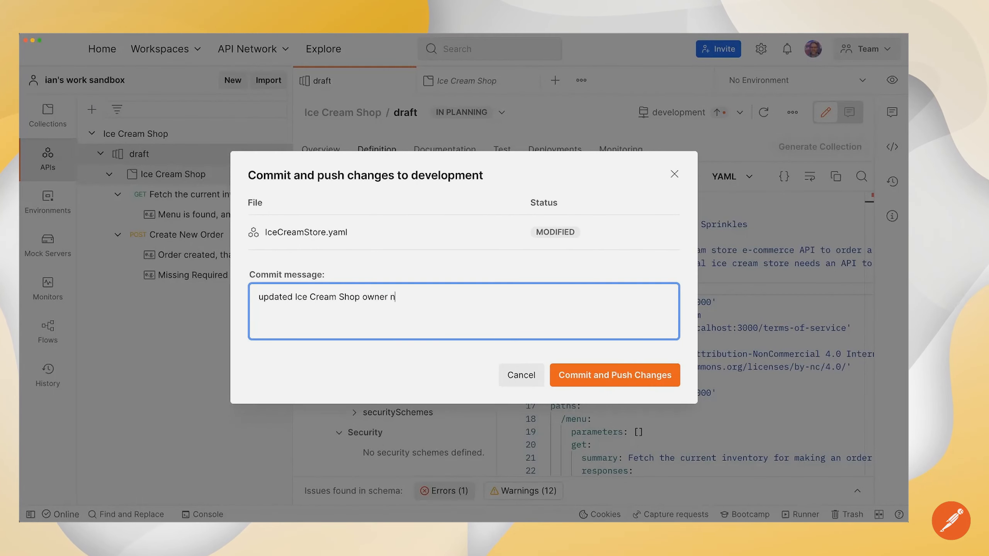
pyautogui.write('ame for contact information')
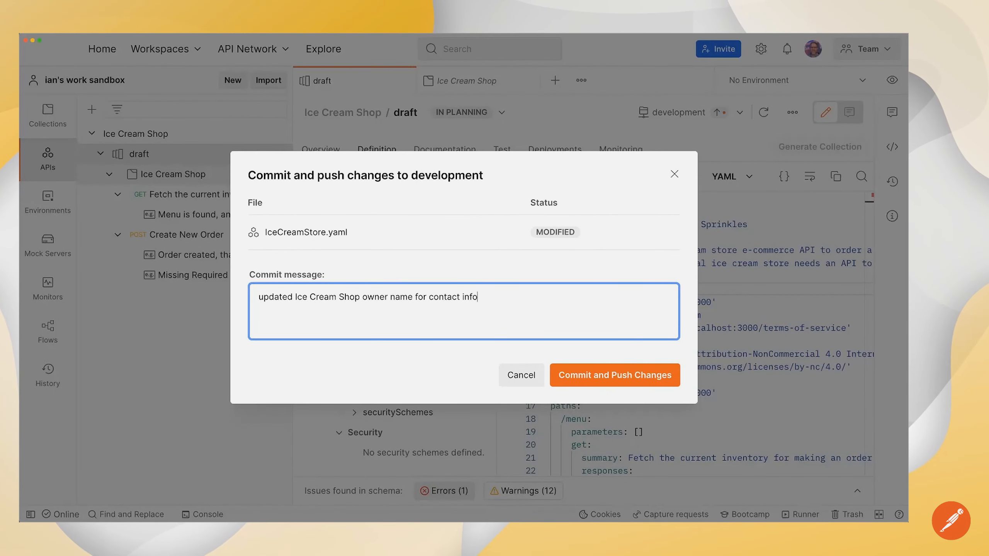
pyautogui.click(579, 375)
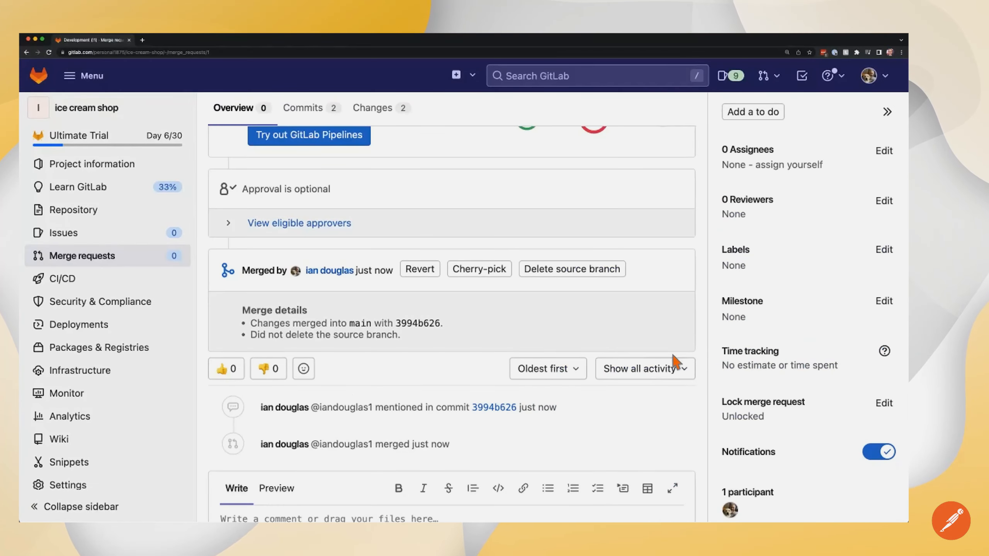
# Step: Go to the GitLab project page and switch the branch selector to development
pyautogui.scroll(5, 333, 270)
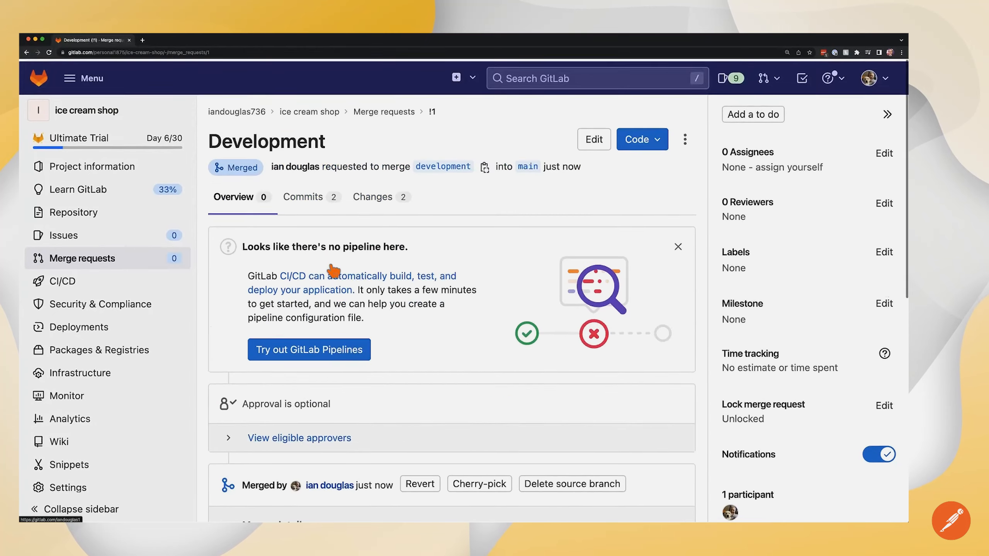
pyautogui.click(311, 111)
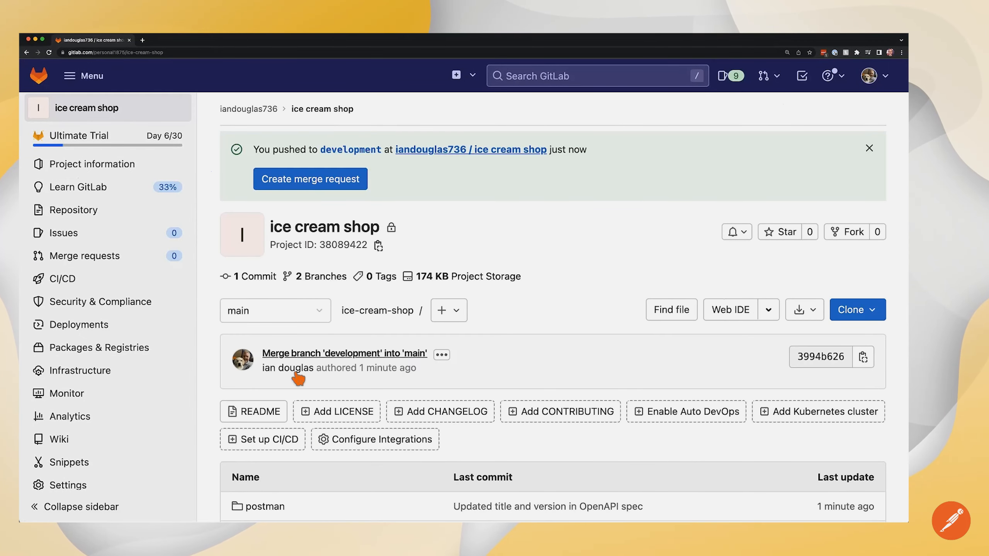
pyautogui.scroll(-2, 298, 377)
pyautogui.scroll(-3, 298, 378)
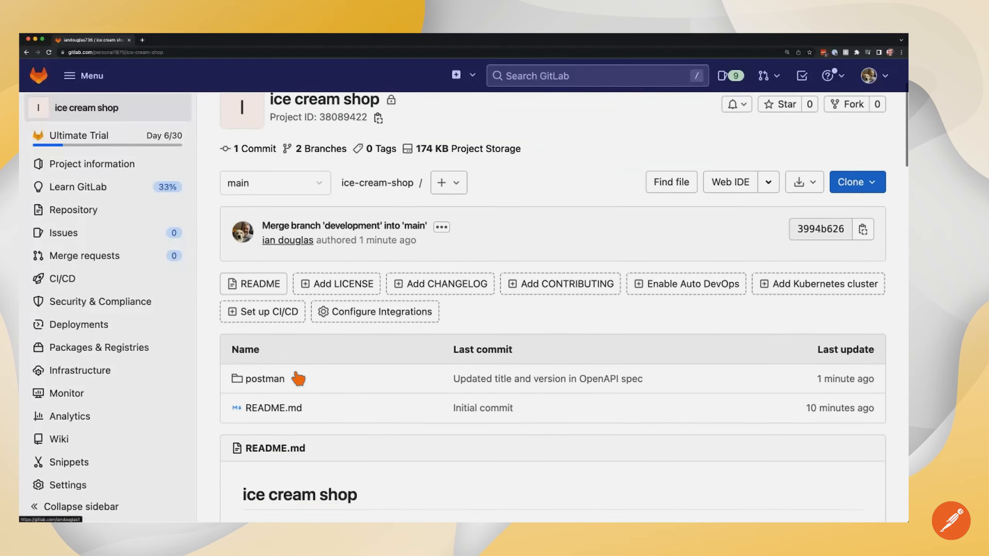
pyautogui.scroll(5, 296, 376)
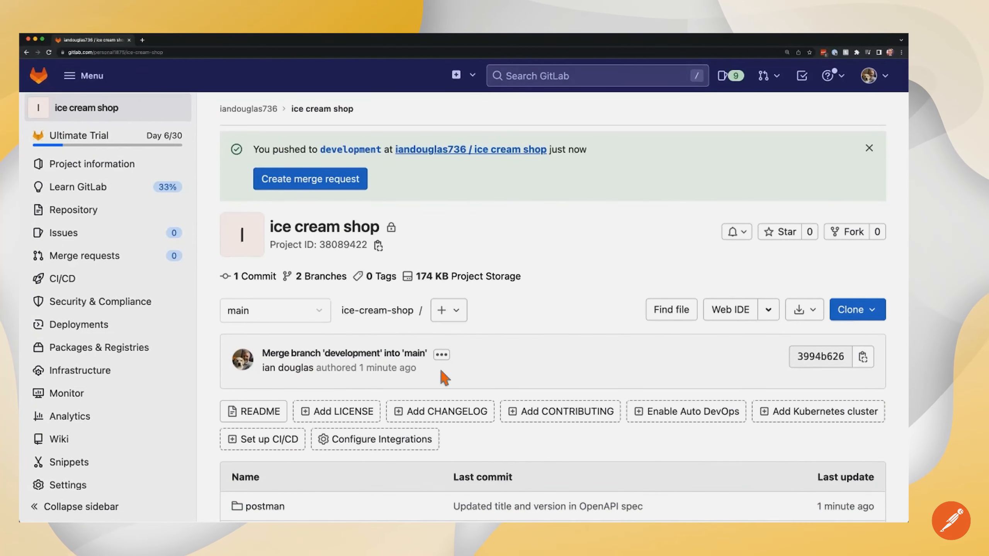
pyautogui.click(301, 298)
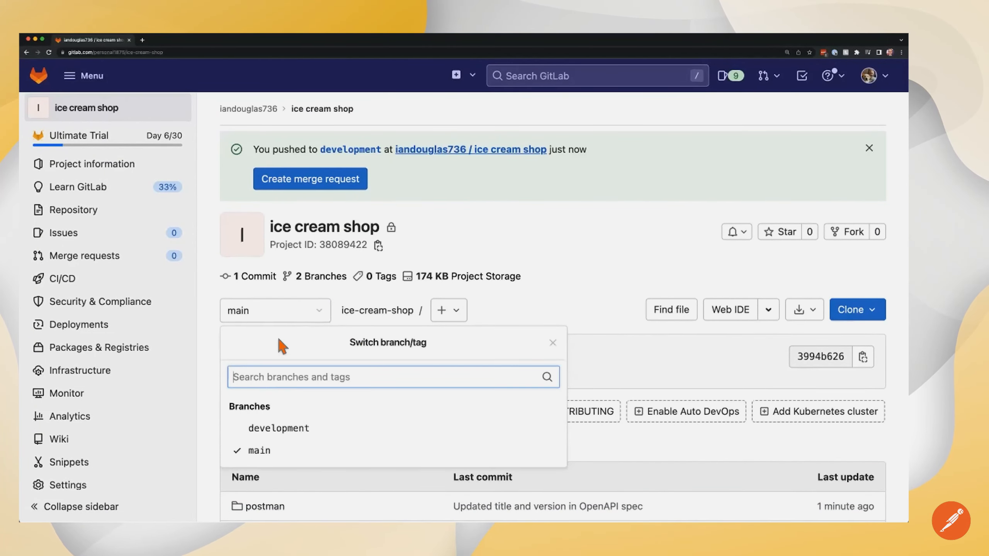
pyautogui.click(268, 426)
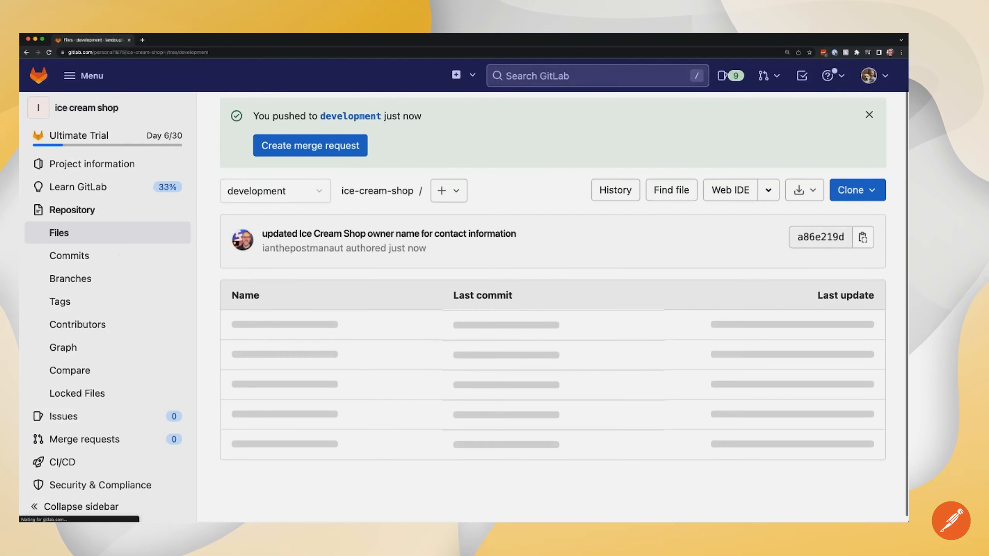
# Step: Check that postman/schemas/IceCreamStore.yaml shows the updated contact name, then return to the repository root
pyautogui.click(273, 324)
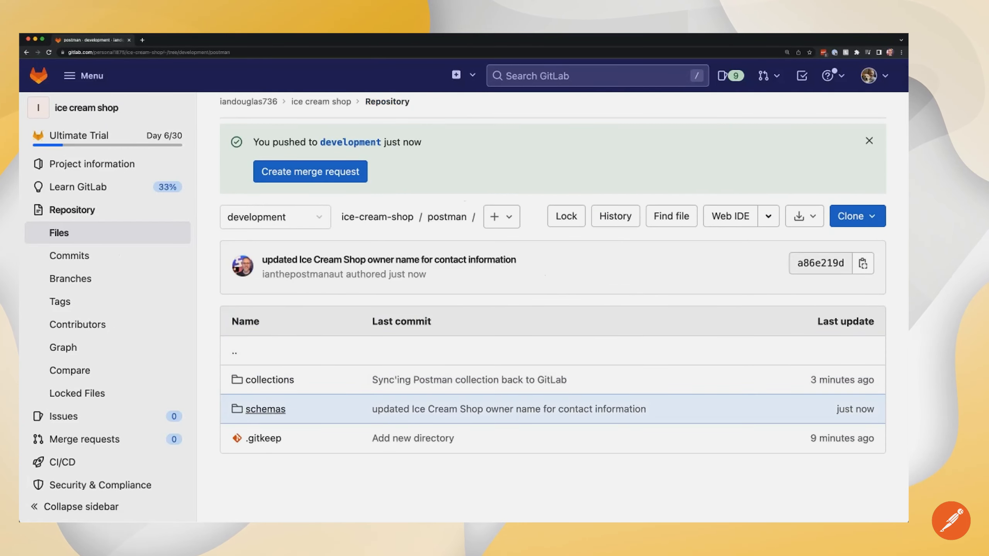
pyautogui.click(261, 409)
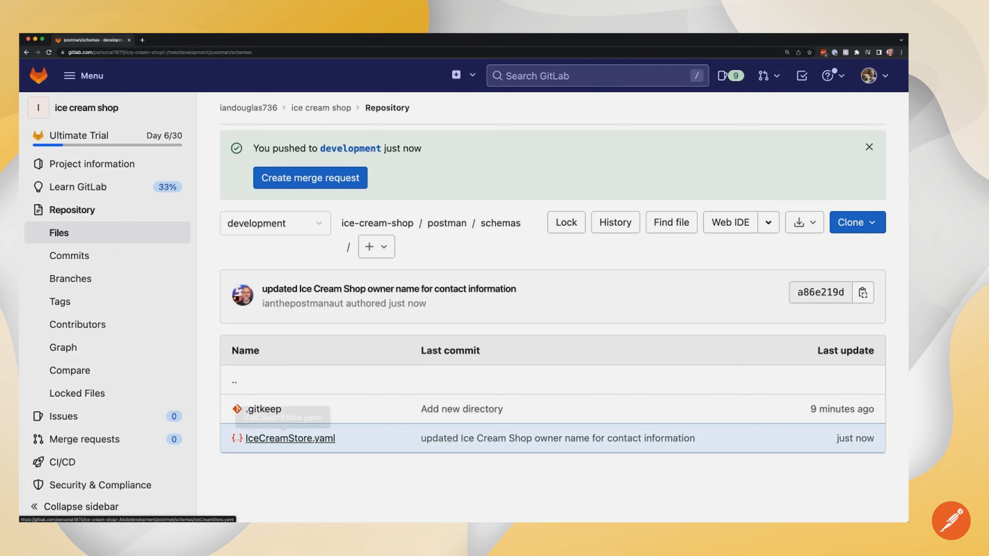
pyautogui.click(291, 438)
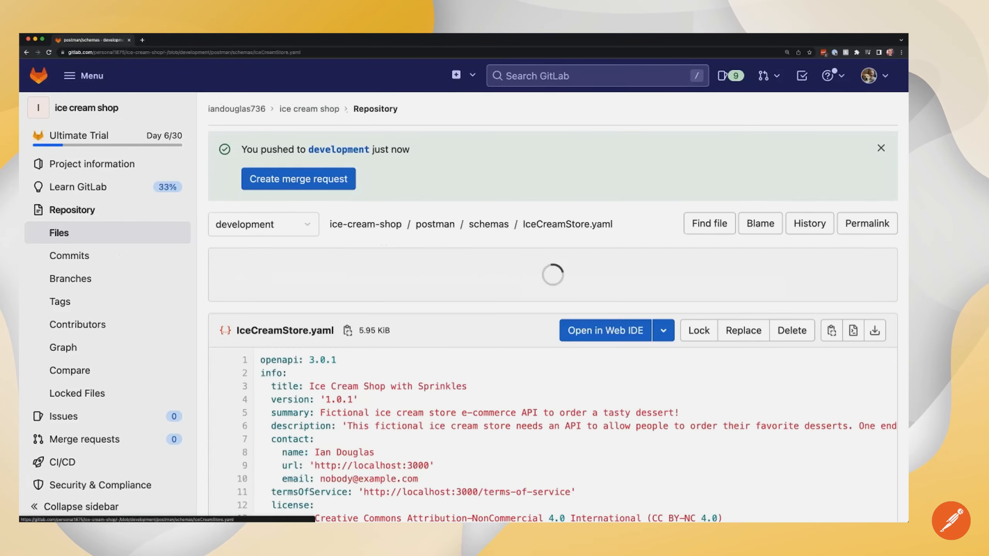
pyautogui.scroll(-1, 291, 438)
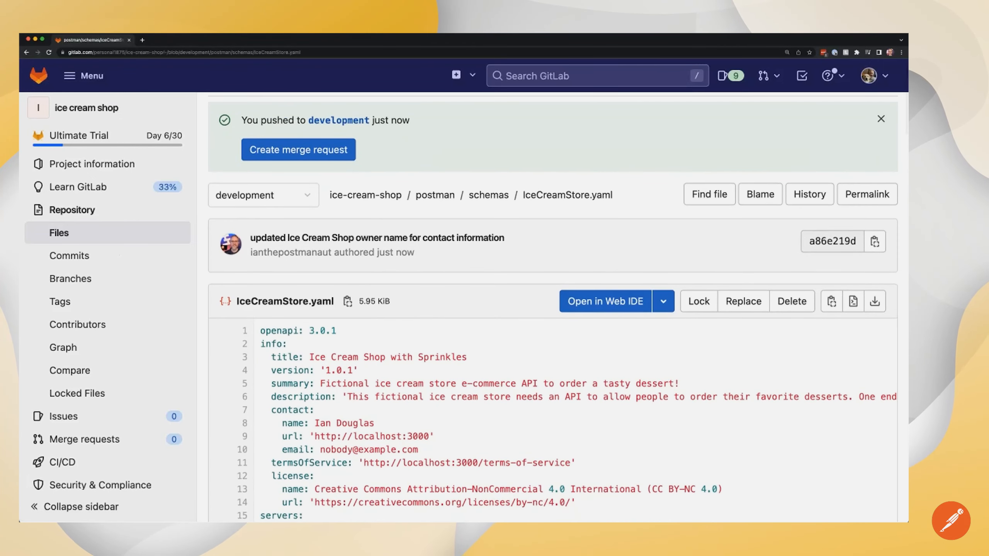
pyautogui.moveTo(277, 423); pyautogui.dragTo(375, 424)
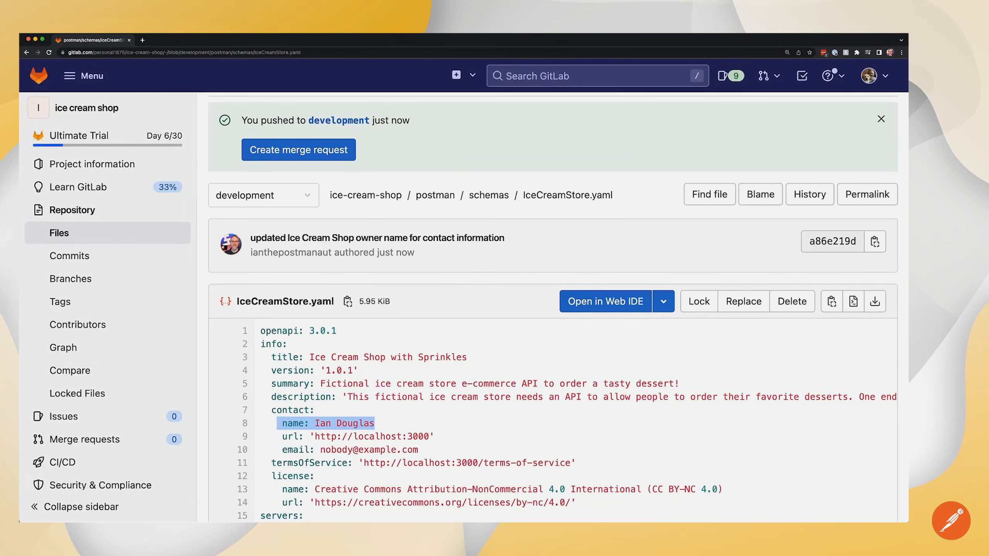
pyautogui.click(391, 197)
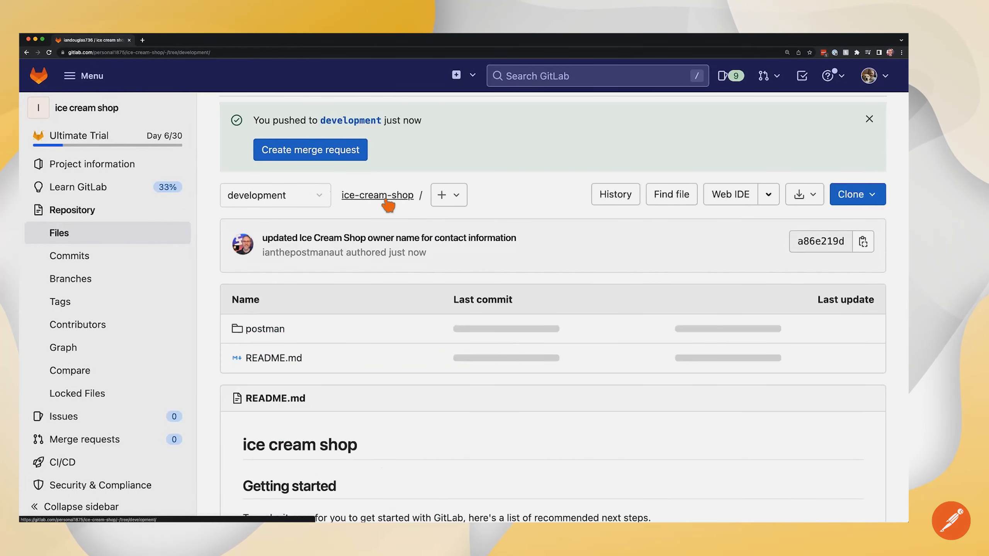